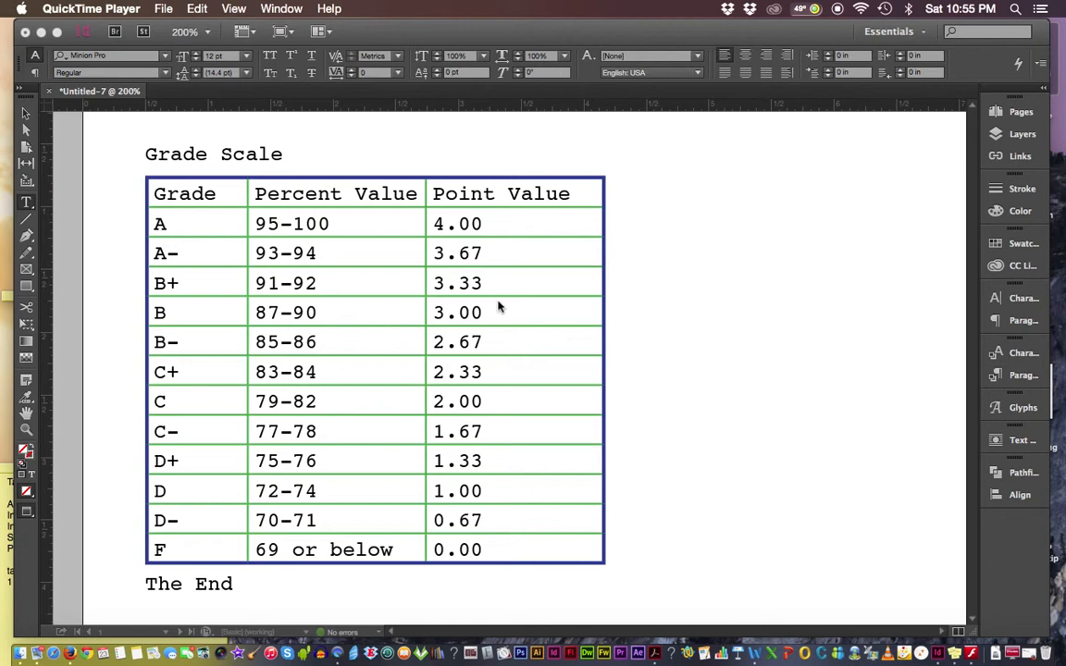
- Try selecting the text from the Grade Scale title through The End, and select the entire grade table instead
{"action": "left_click", "coordinate": [150, 158]}
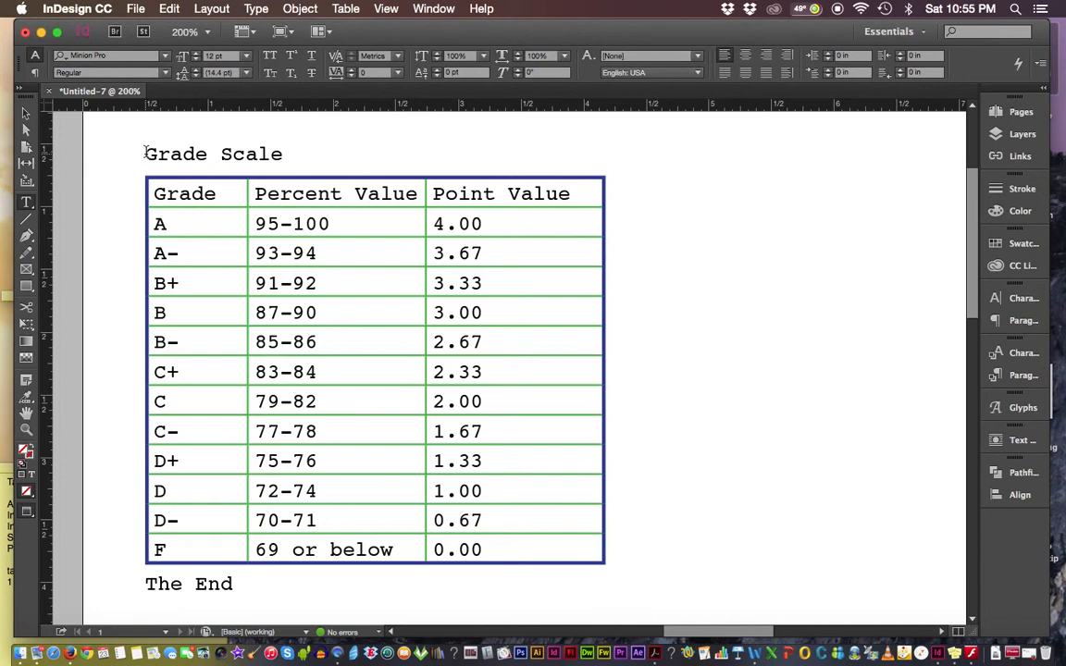
{"action": "left_click_drag", "start_coordinate": [145, 153], "coordinate": [261, 584]}
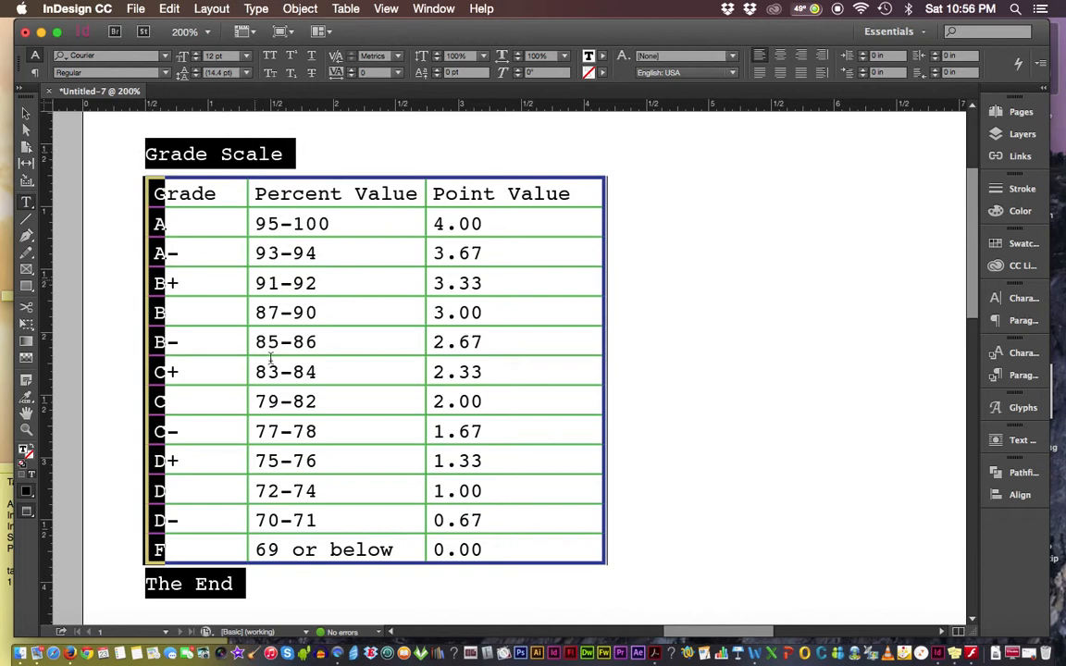
{"action": "left_click", "coordinate": [146, 185]}
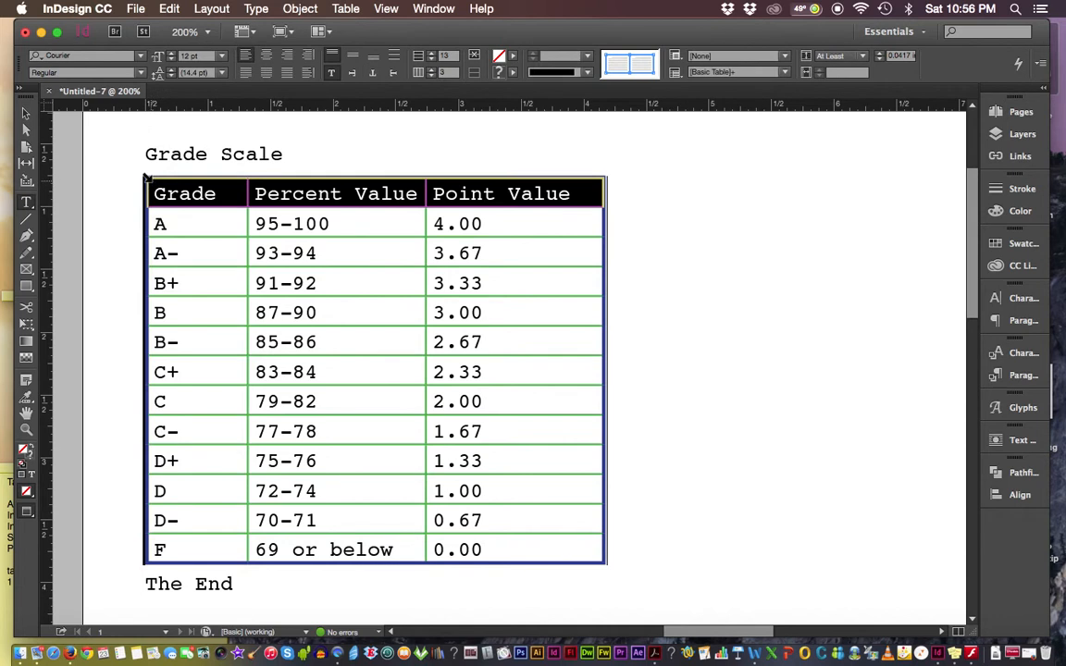
{"action": "left_click", "coordinate": [144, 177]}
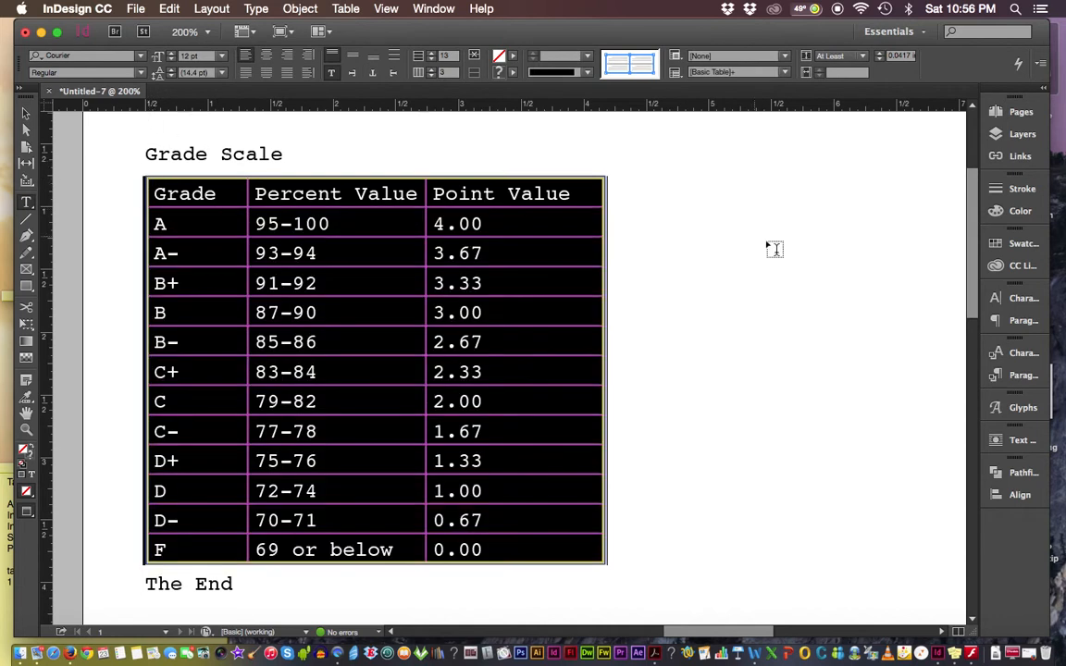
- Open the character formatting settings for the selected table
{"action": "left_click", "coordinate": [1016, 353]}
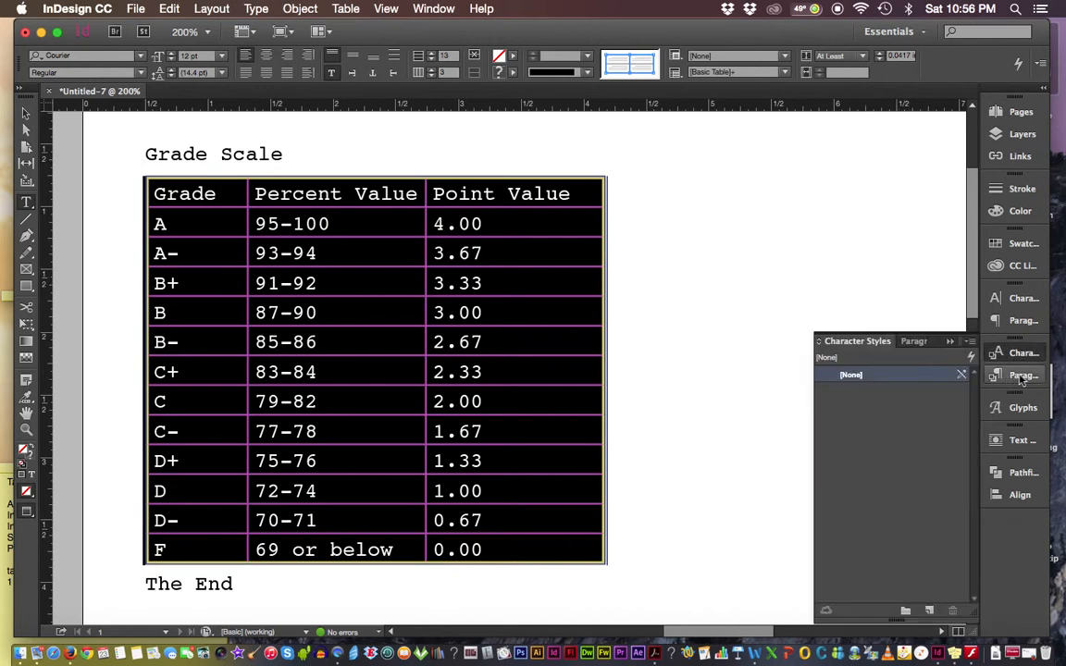
{"action": "left_click", "coordinate": [1010, 303]}
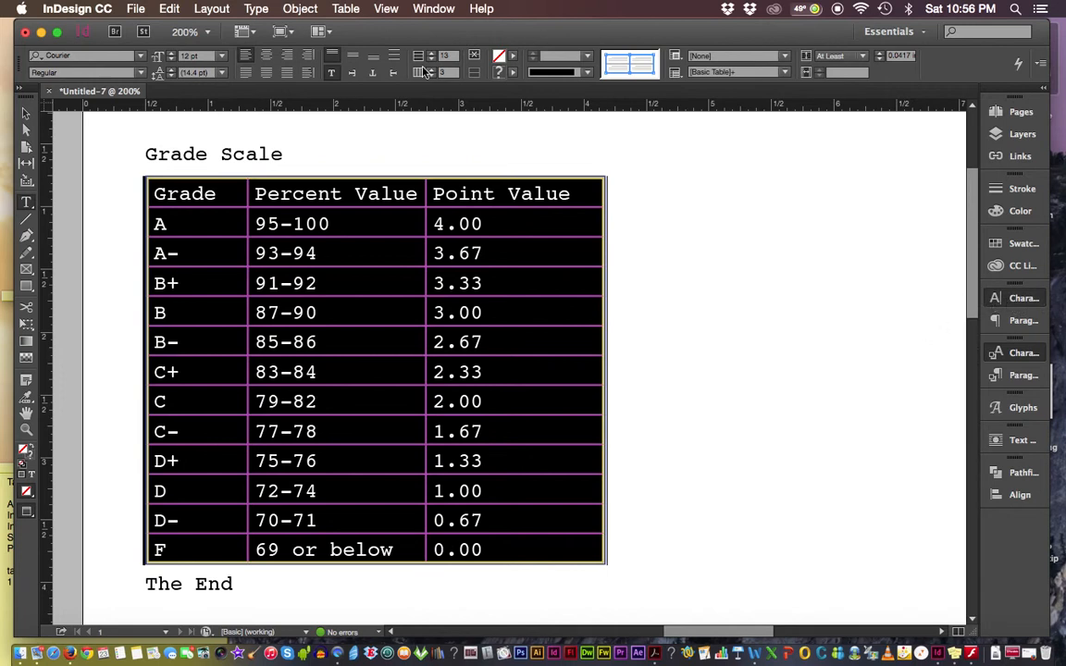
{"action": "left_click", "coordinate": [994, 302]}
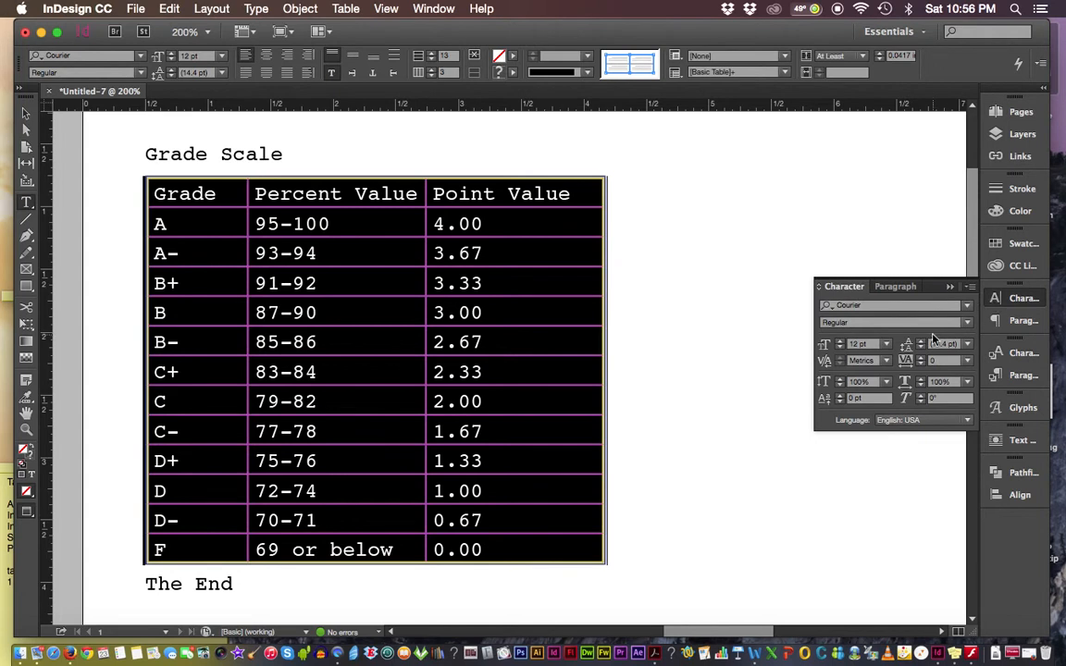
- Try to select the title, the table contents and the closing line together as one text range
{"action": "left_click", "coordinate": [145, 154]}
{"action": "left_click_drag", "start_coordinate": [395, 437], "coordinate": [554, 525]}
{"action": "left_click", "coordinate": [239, 153]}
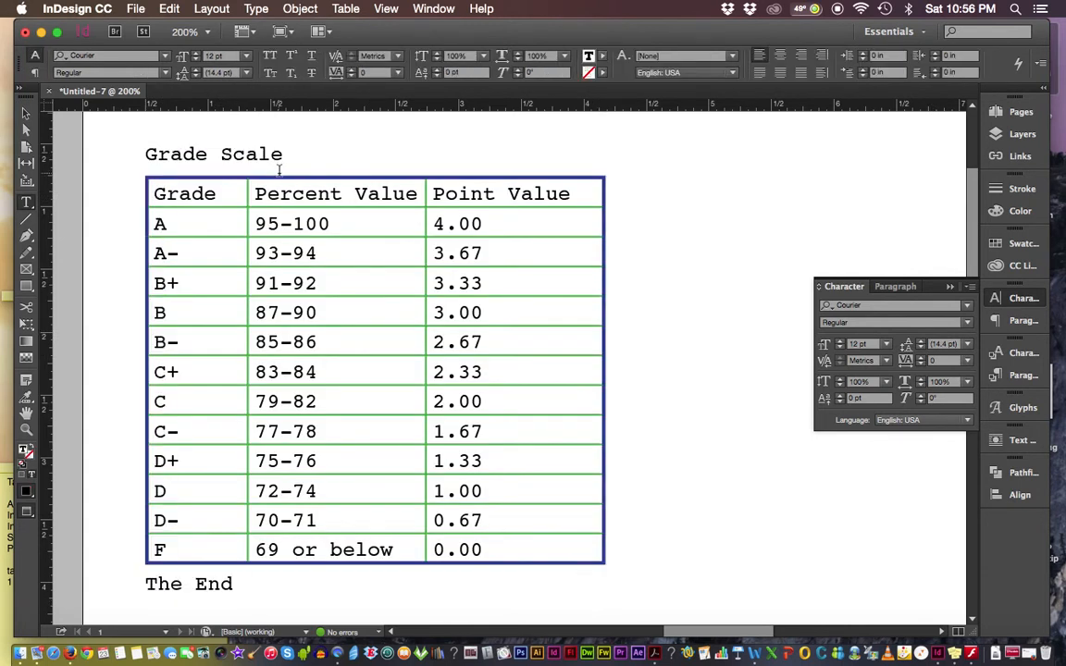
{"action": "left_click_drag", "start_coordinate": [143, 153], "coordinate": [544, 574]}
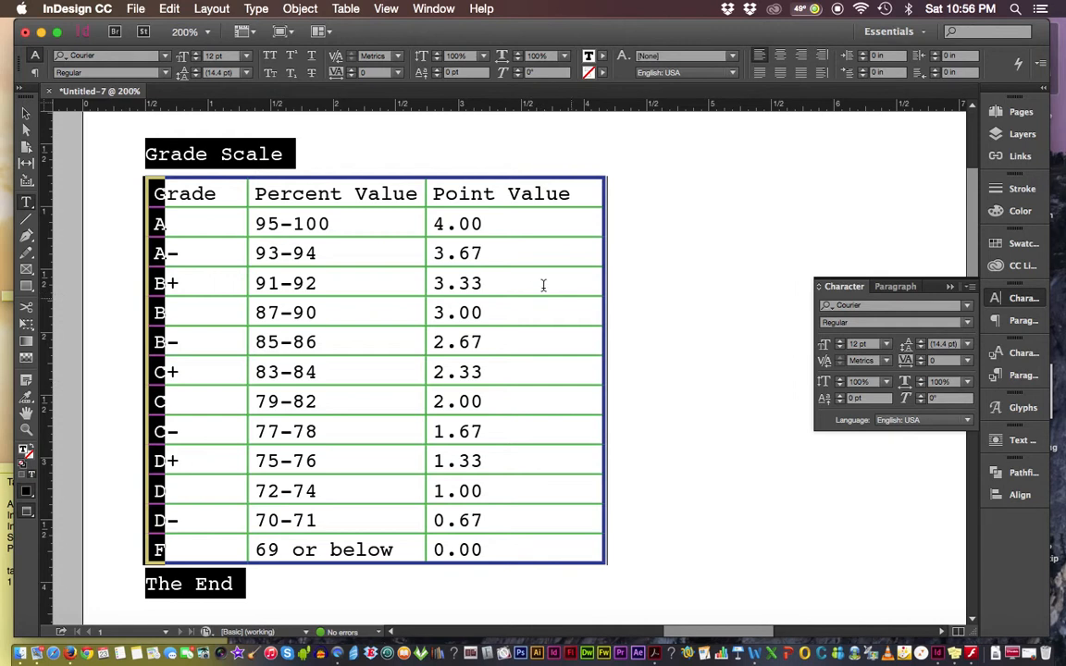
- Set the font of the entire grade table to Adobe Caslon Pro
{"action": "left_click", "coordinate": [145, 179]}
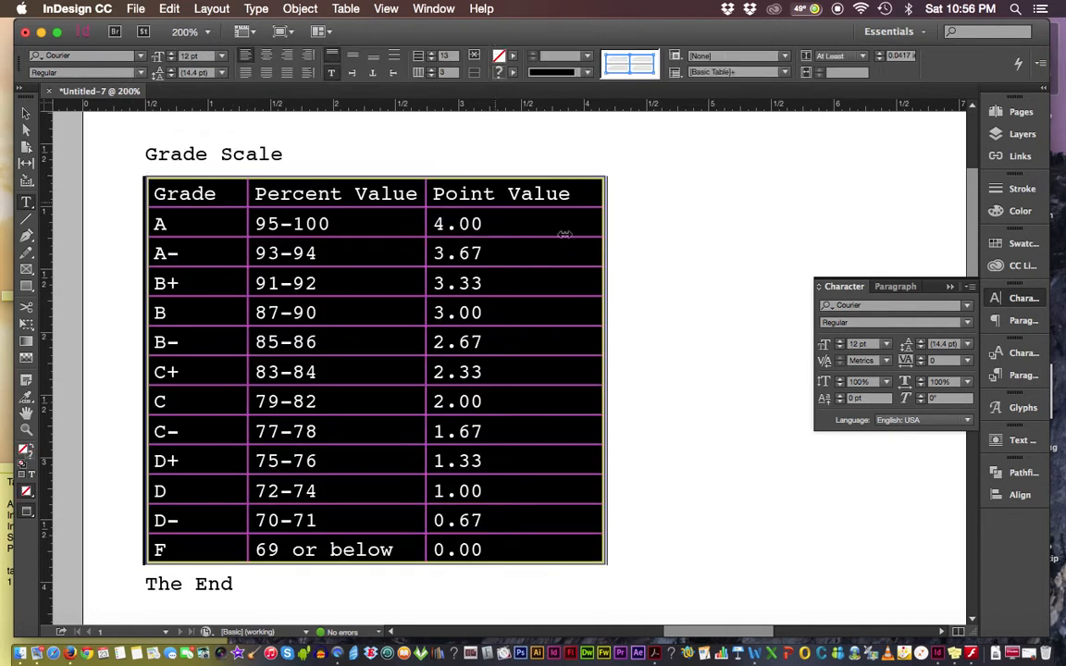
{"action": "left_click", "coordinate": [968, 307]}
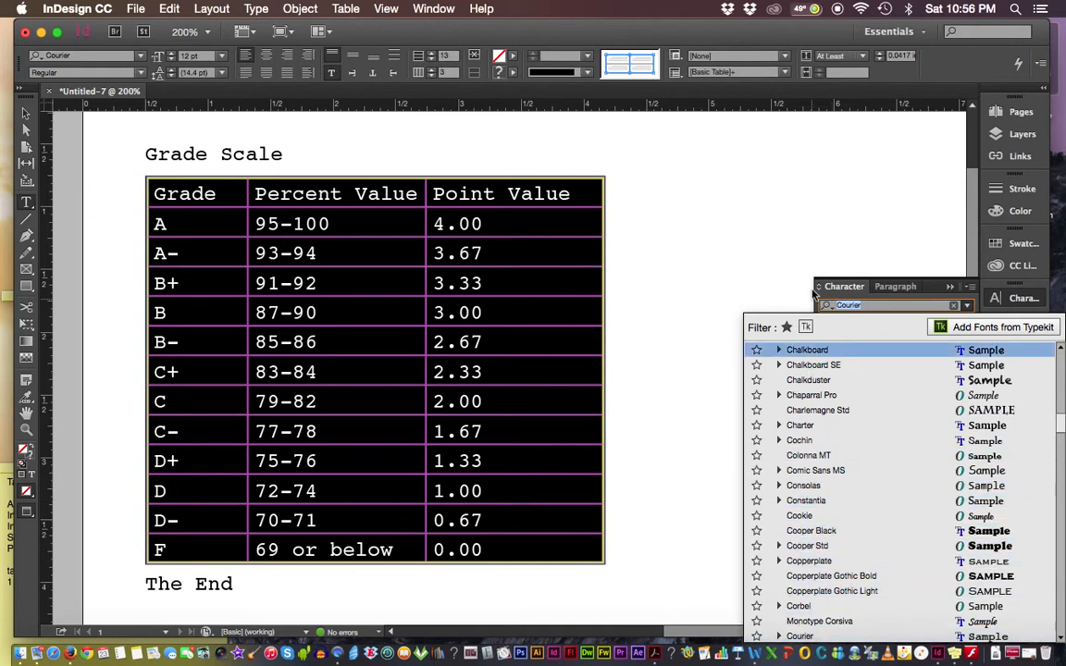
{"action": "scroll", "coordinate": [1061, 418], "scroll_direction": "up", "scroll_amount": 5}
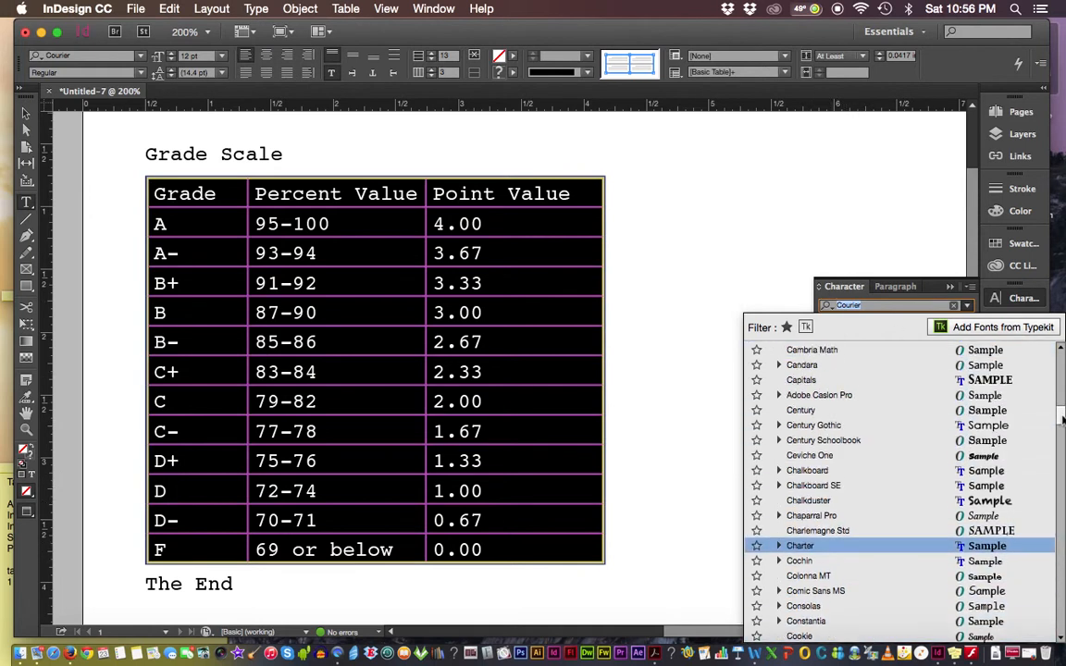
{"action": "scroll", "coordinate": [1061, 416], "scroll_direction": "up", "scroll_amount": 2}
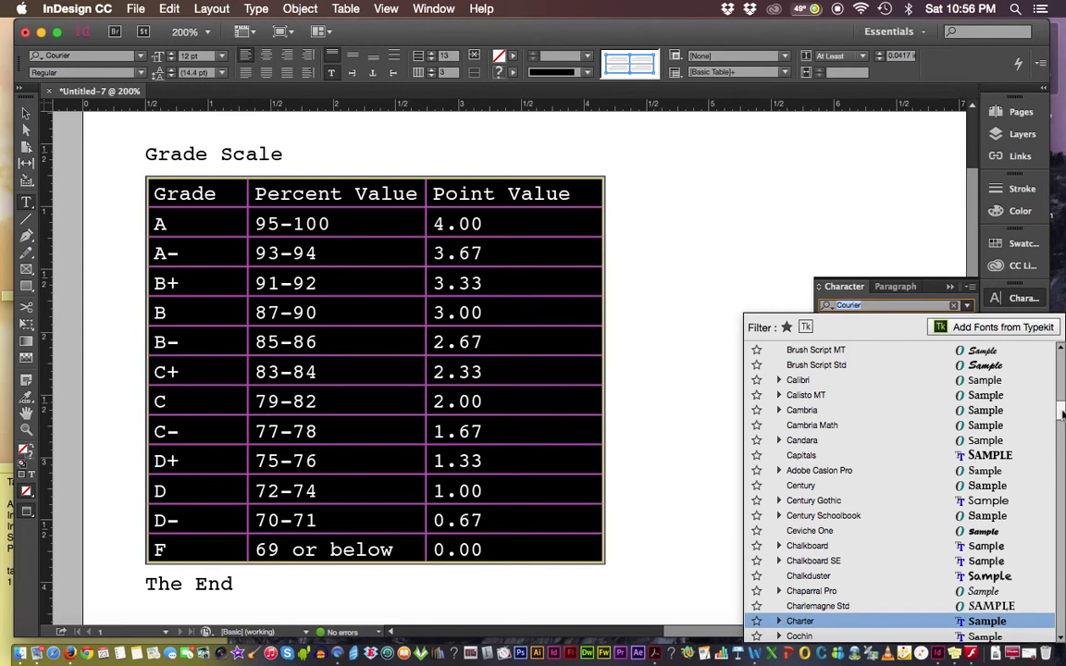
{"action": "scroll", "coordinate": [1062, 412], "scroll_direction": "up", "scroll_amount": 1}
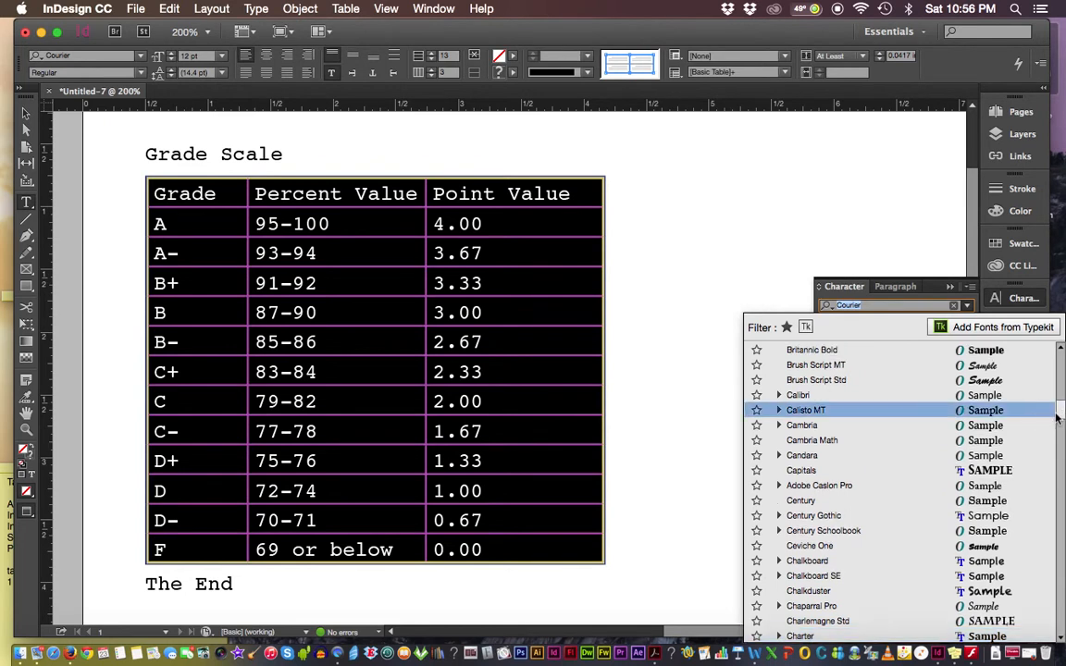
{"action": "left_click", "coordinate": [844, 488]}
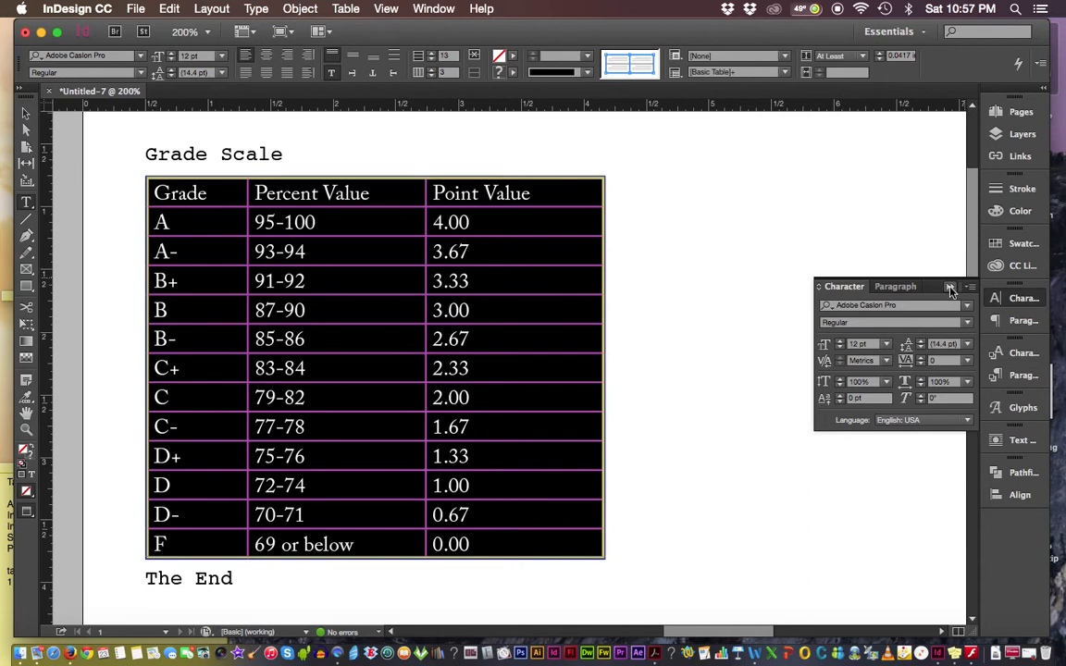
- Set the font of the Grade Scale title above the table to Myriad Pro Bold
{"action": "double_click", "coordinate": [178, 154]}
{"action": "left_click_drag", "start_coordinate": [223, 157], "coordinate": [362, 159]}
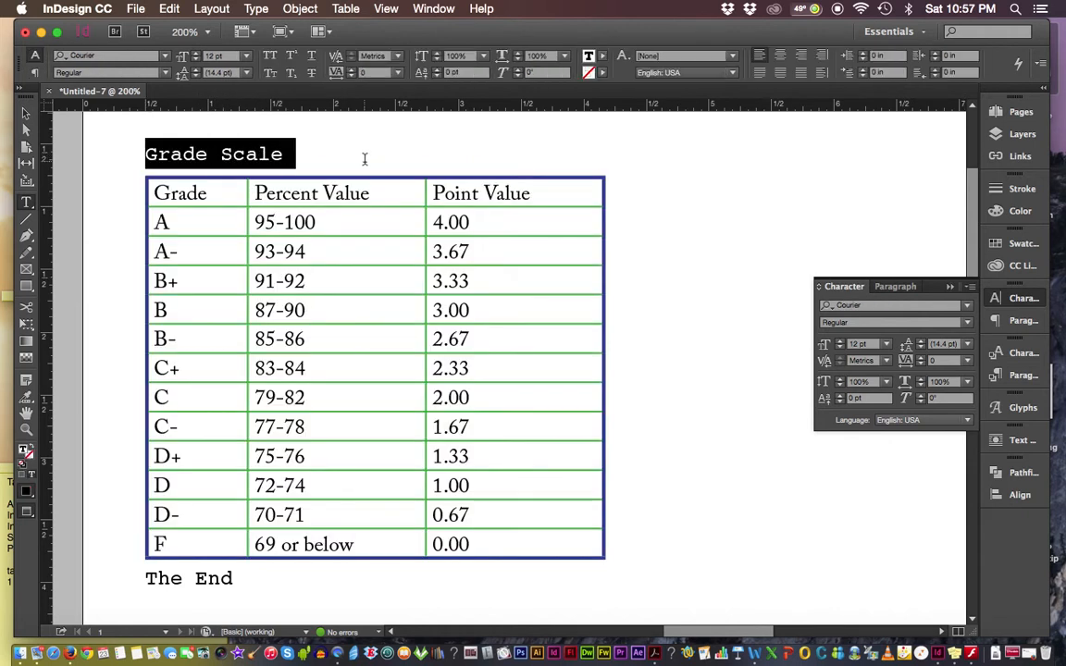
{"action": "left_click", "coordinate": [967, 308]}
{"action": "left_click", "coordinate": [937, 306]}
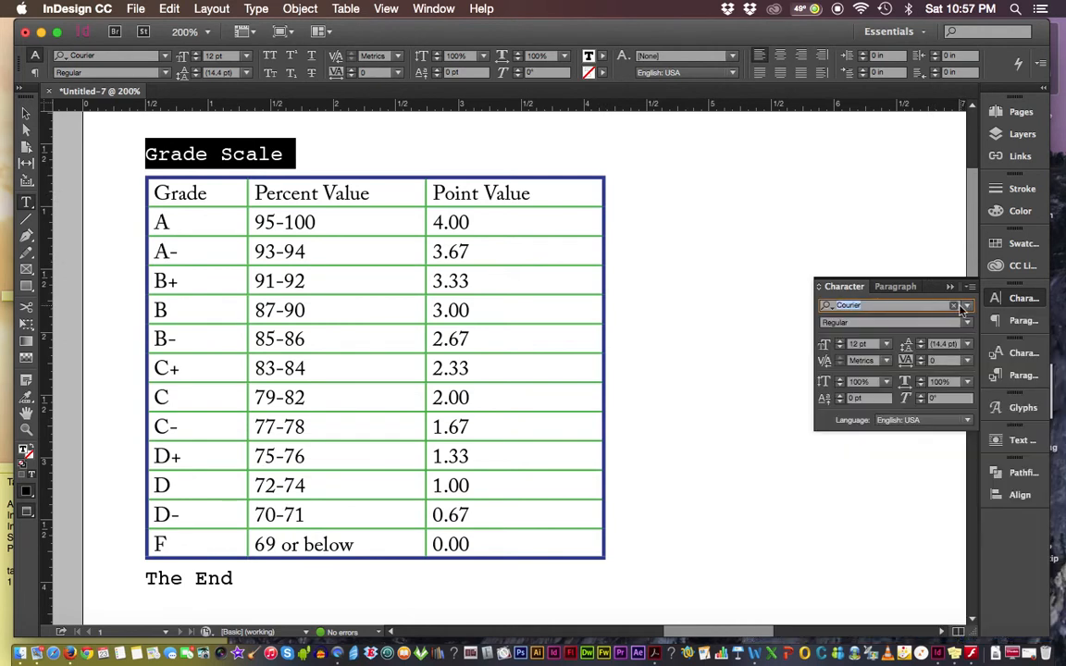
{"action": "left_click_drag", "start_coordinate": [936, 305], "coordinate": [798, 307]}
{"action": "type", "text": "myr"}
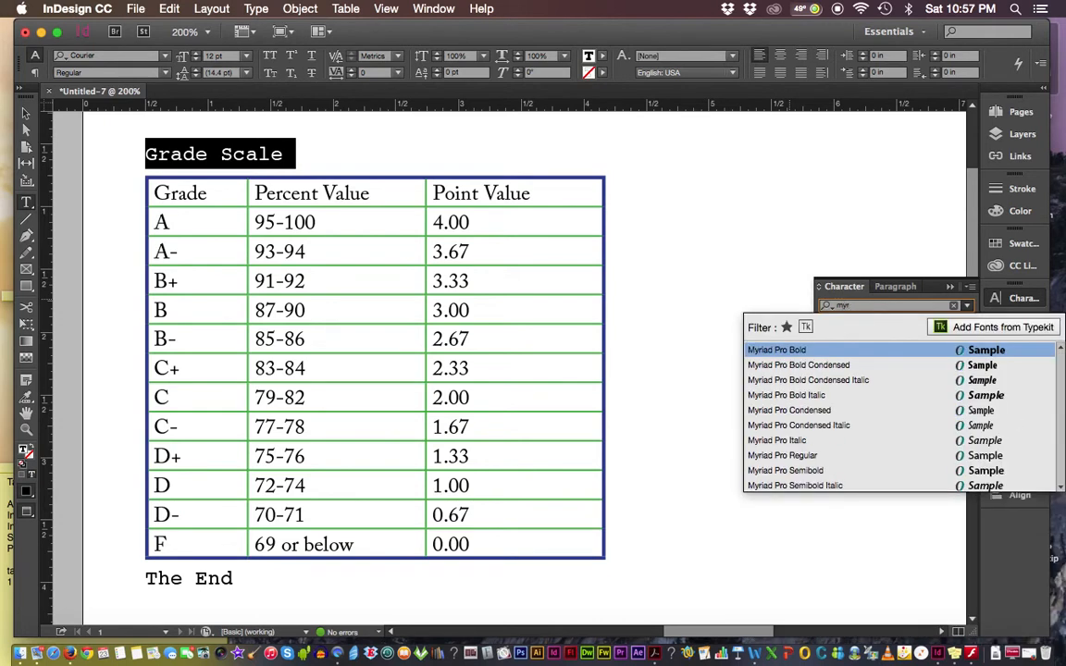
{"action": "left_click", "coordinate": [800, 353]}
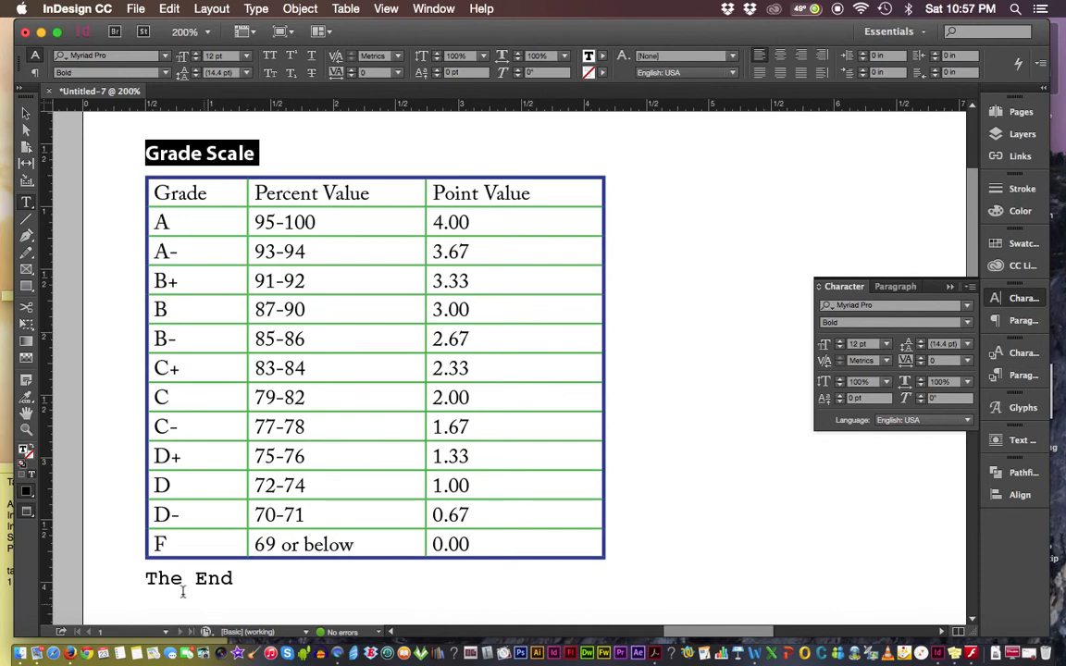
- Set the font of the closing line The End below the table to Myriad Pro Regular
{"action": "left_click_drag", "start_coordinate": [144, 578], "coordinate": [310, 583]}
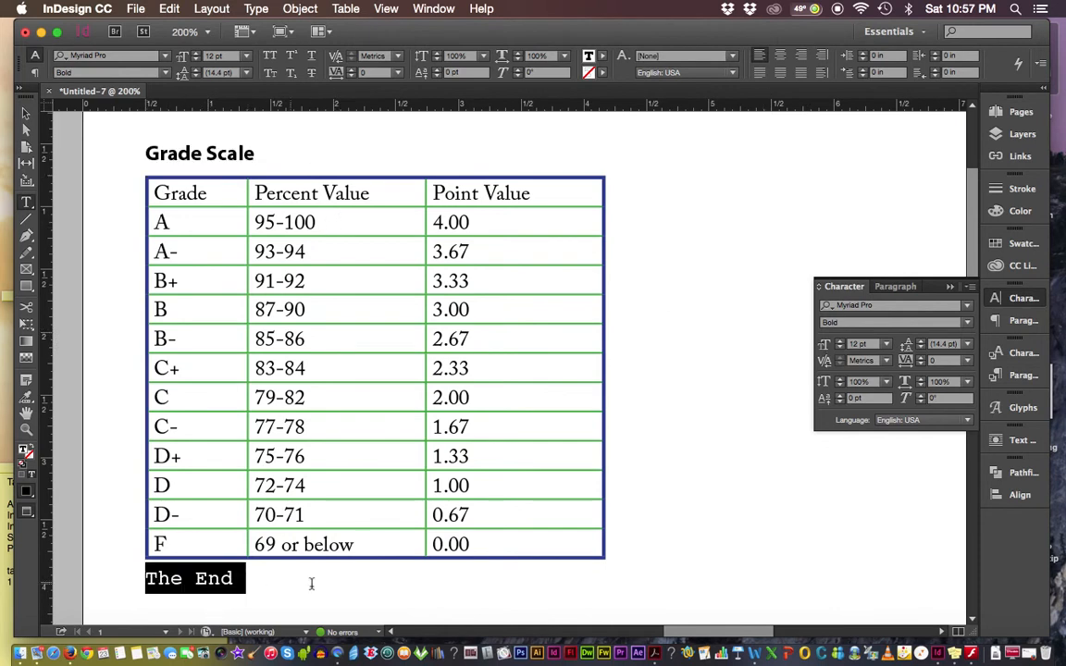
{"action": "left_click", "coordinate": [930, 305]}
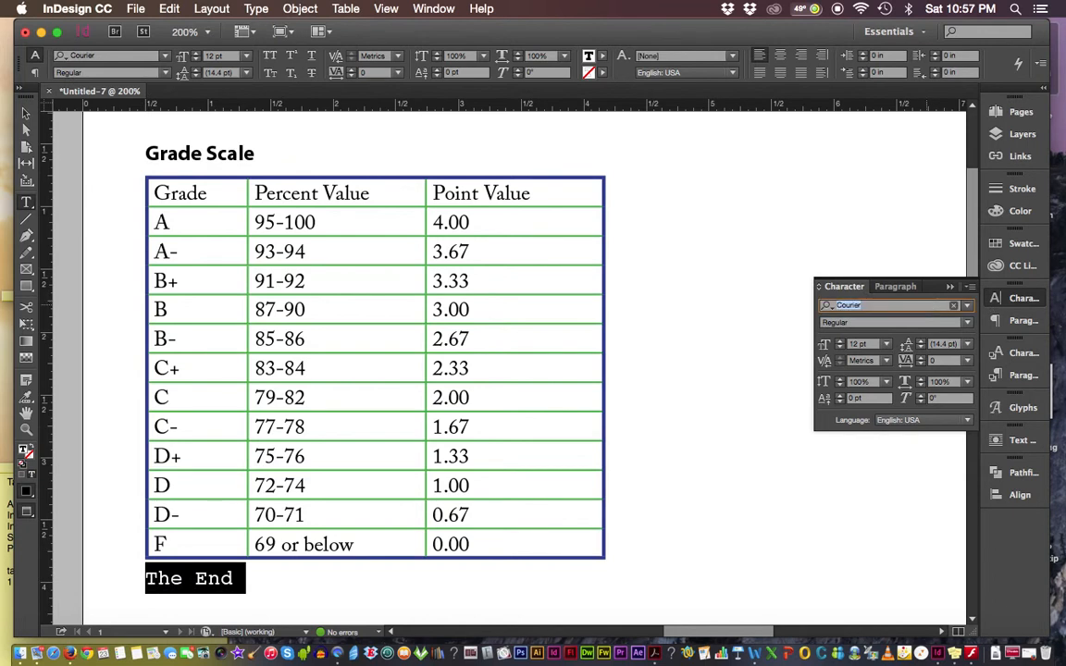
{"action": "type", "text": "myr"}
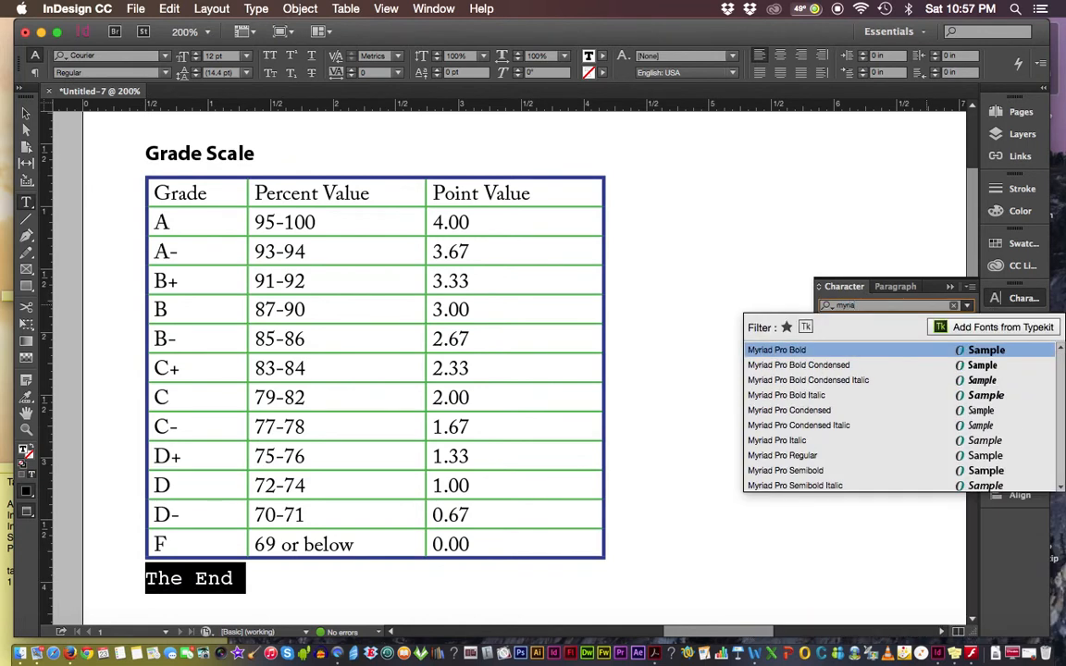
{"action": "type", "text": "ia"}
{"action": "left_click", "coordinate": [897, 457]}
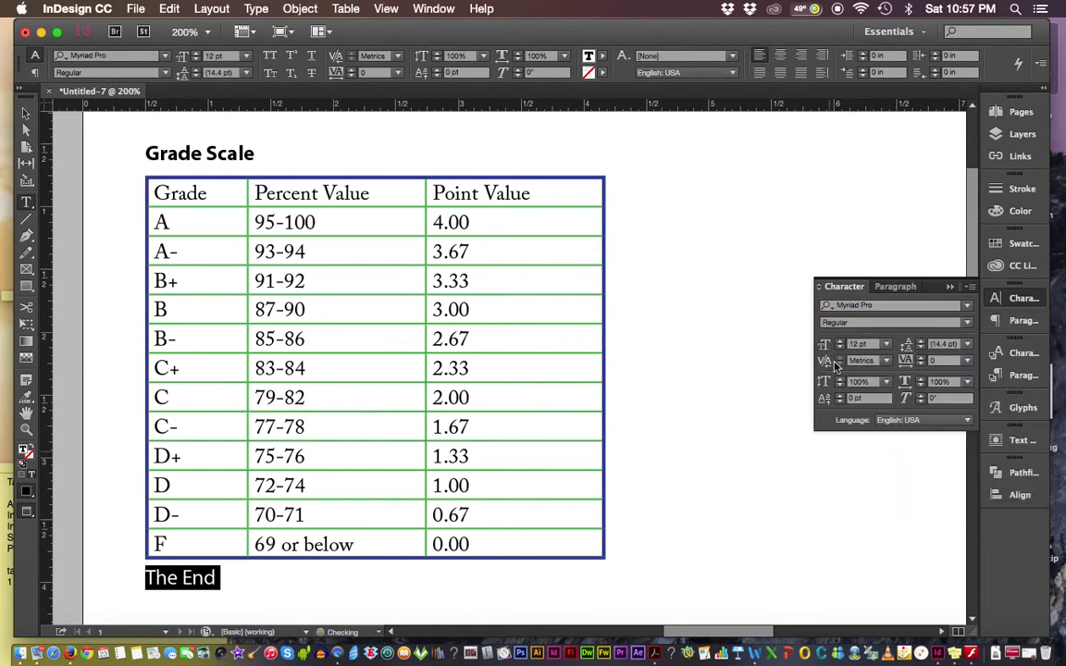
{"action": "left_click", "coordinate": [227, 582]}
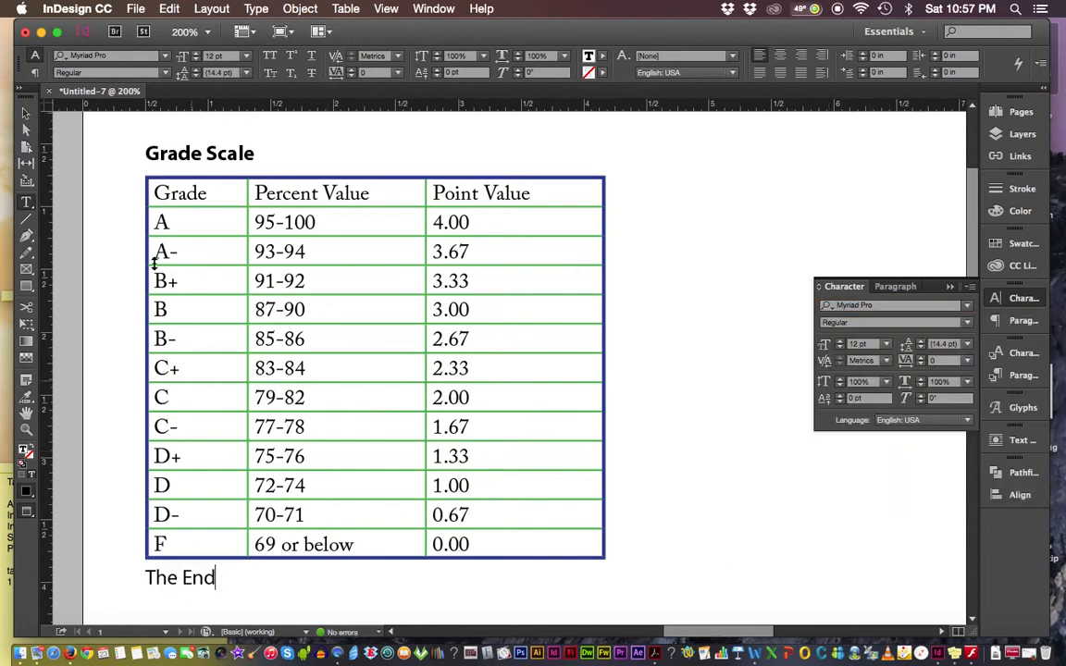
- Set the text size of the entire grade table to 11 pt and put away the character settings
{"action": "left_click", "coordinate": [144, 178]}
{"action": "left_click", "coordinate": [220, 59]}
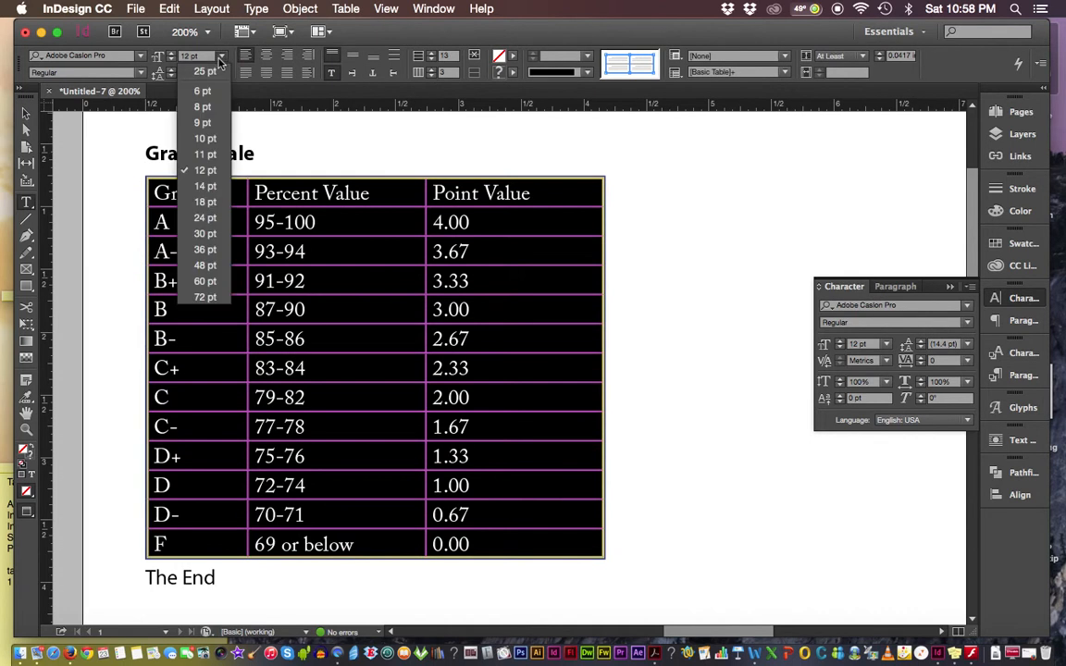
{"action": "left_click", "coordinate": [208, 160]}
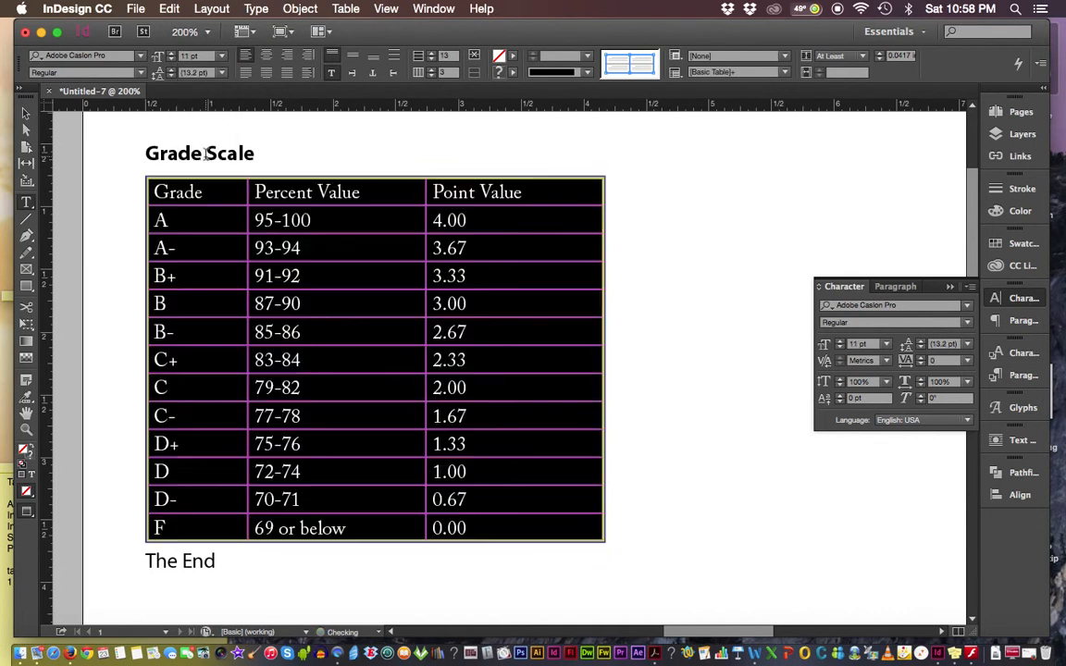
{"action": "left_click", "coordinate": [950, 287]}
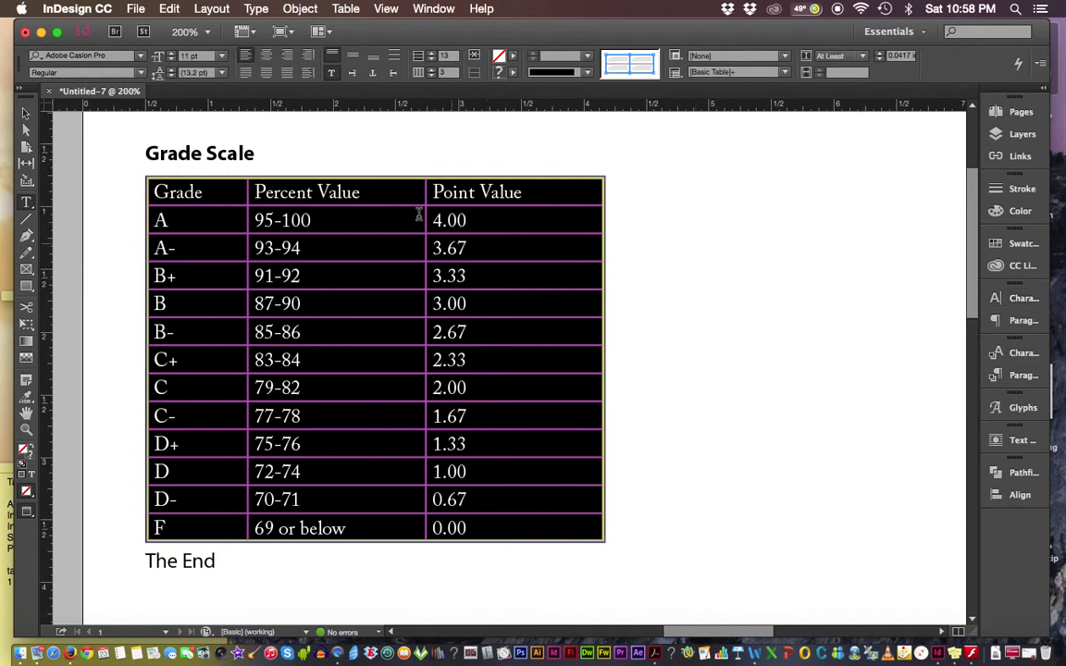
- Select the table's header row and, in its place, the grade A row
{"action": "left_click", "coordinate": [195, 192]}
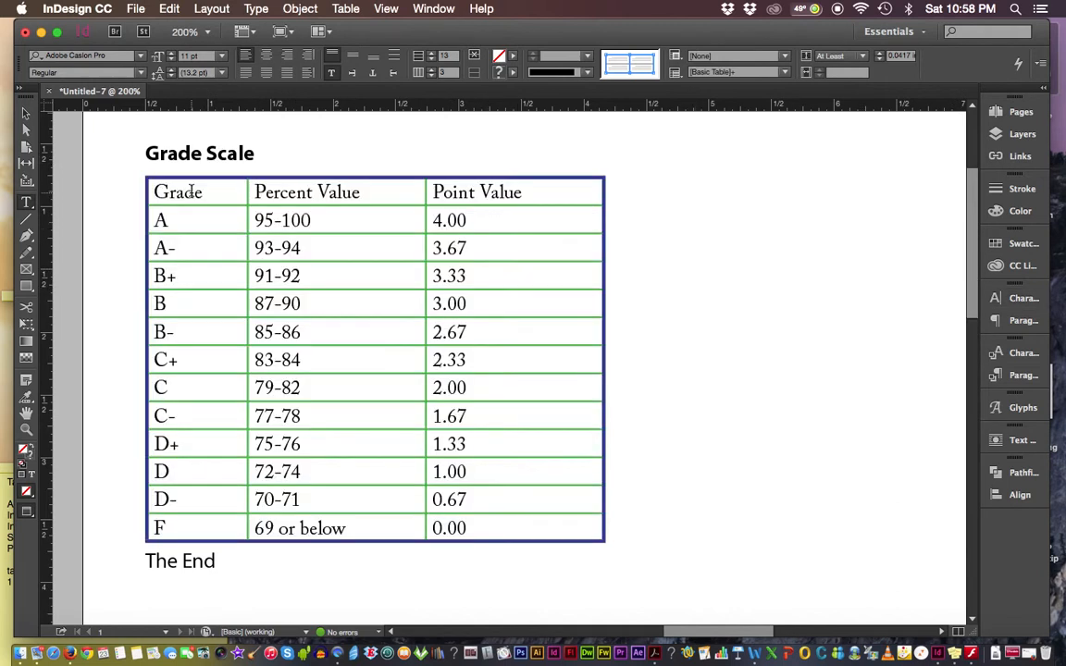
{"action": "left_click", "coordinate": [139, 192]}
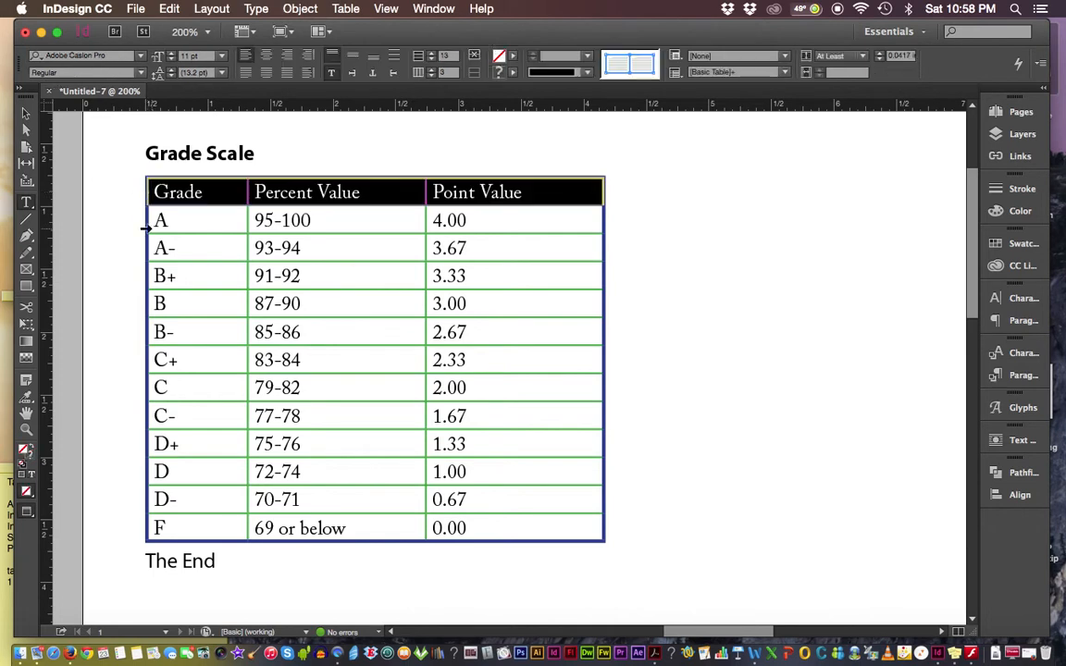
{"action": "left_click", "coordinate": [135, 210]}
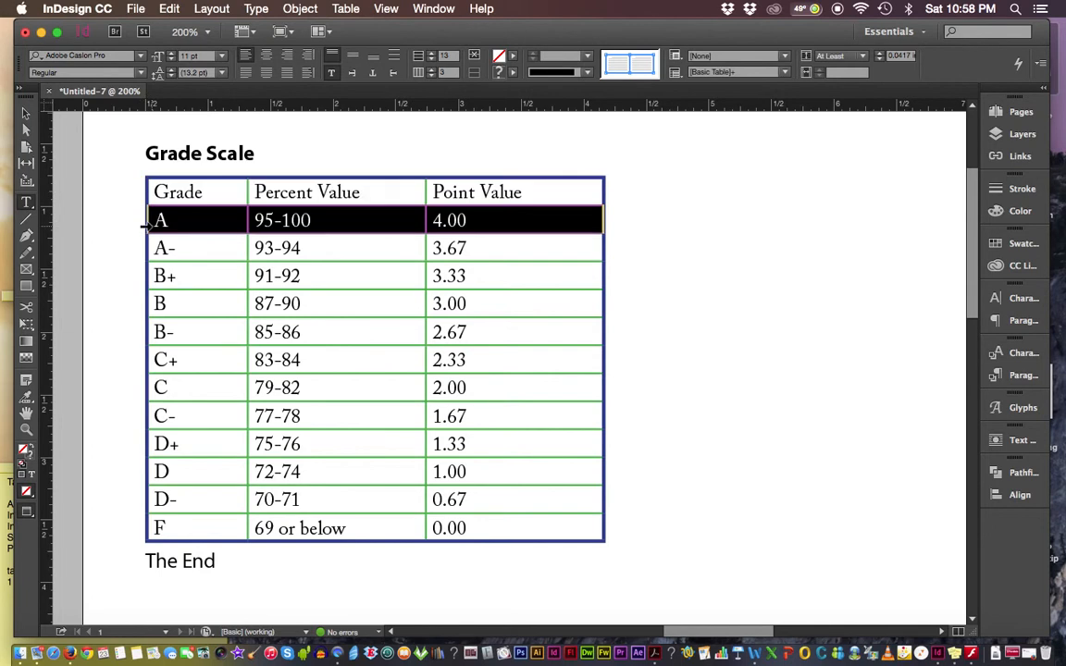
- Fill all cells of the grade table with the C=100 M=90 Y=10 K=0 swatch at 15% tint and deselect the table
{"action": "left_click", "coordinate": [147, 178]}
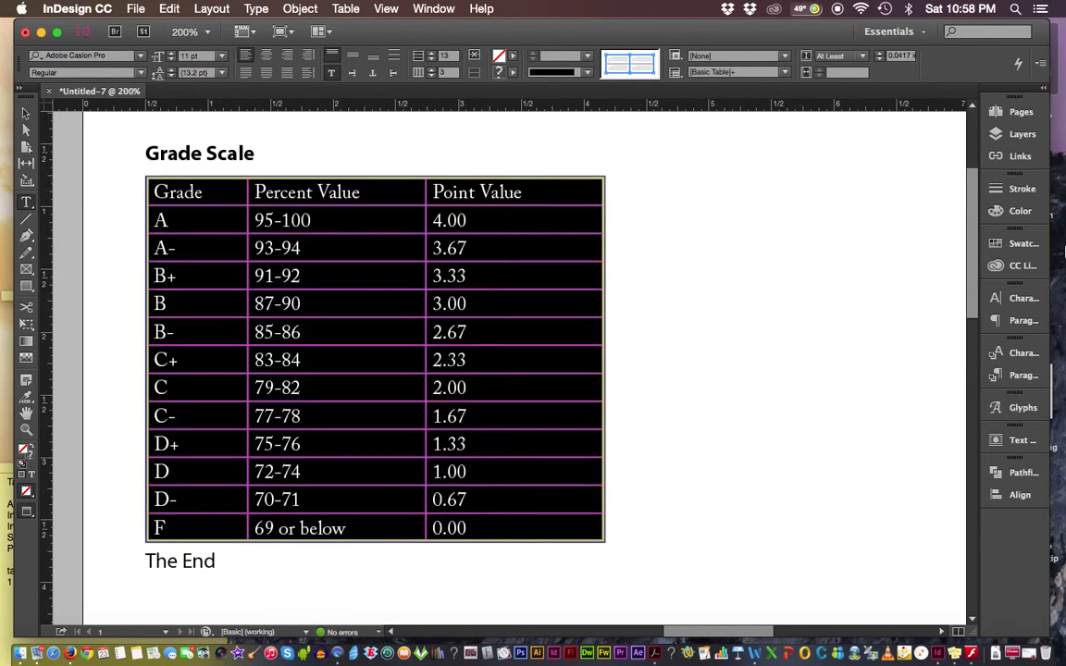
{"action": "left_click", "coordinate": [1022, 244]}
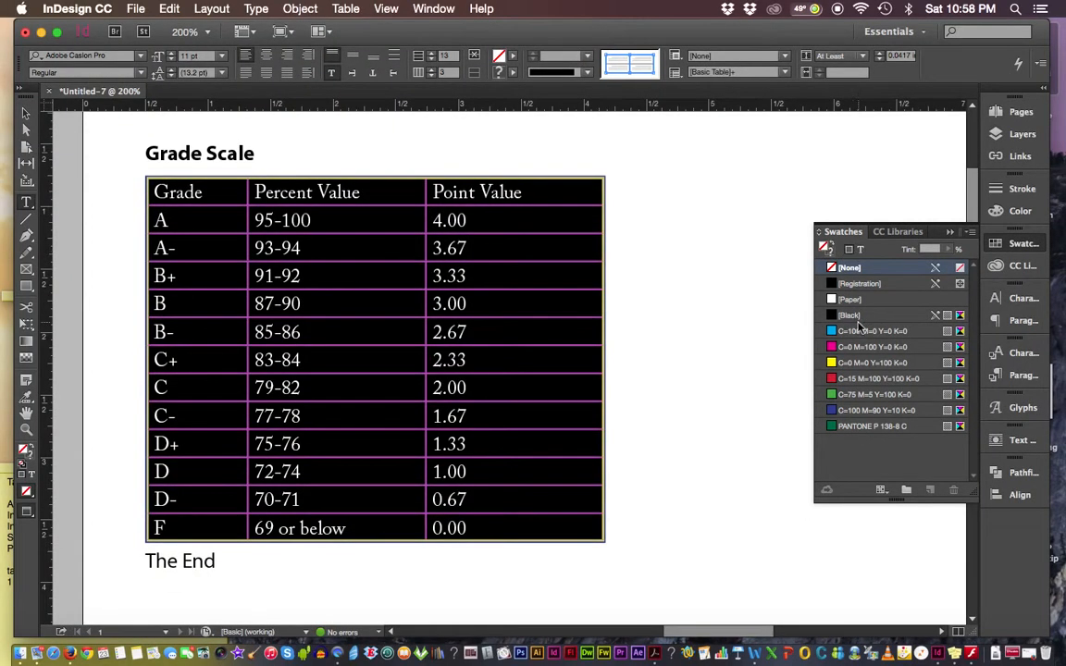
{"action": "left_click", "coordinate": [852, 411]}
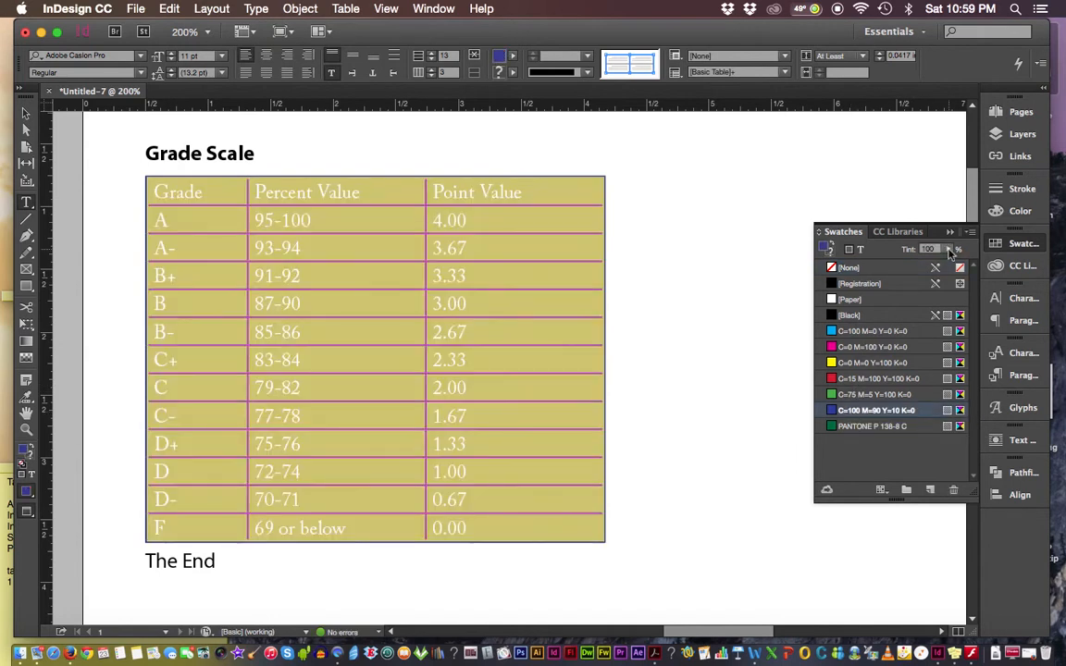
{"action": "left_click_drag", "start_coordinate": [950, 253], "coordinate": [883, 268]}
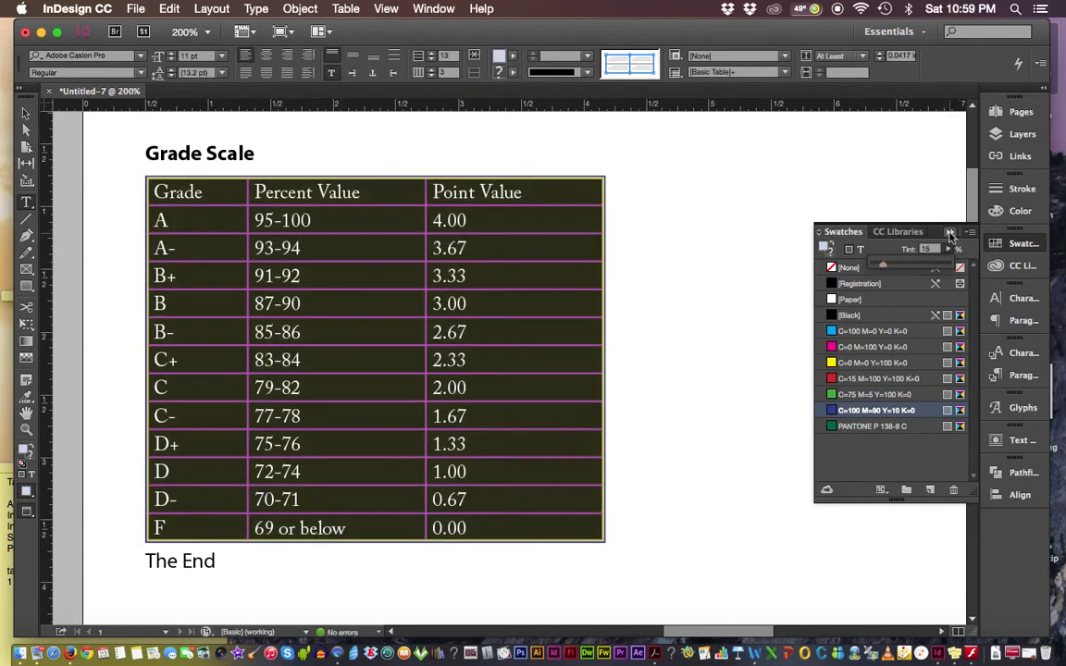
{"action": "left_click", "coordinate": [950, 232]}
{"action": "left_click", "coordinate": [745, 234]}
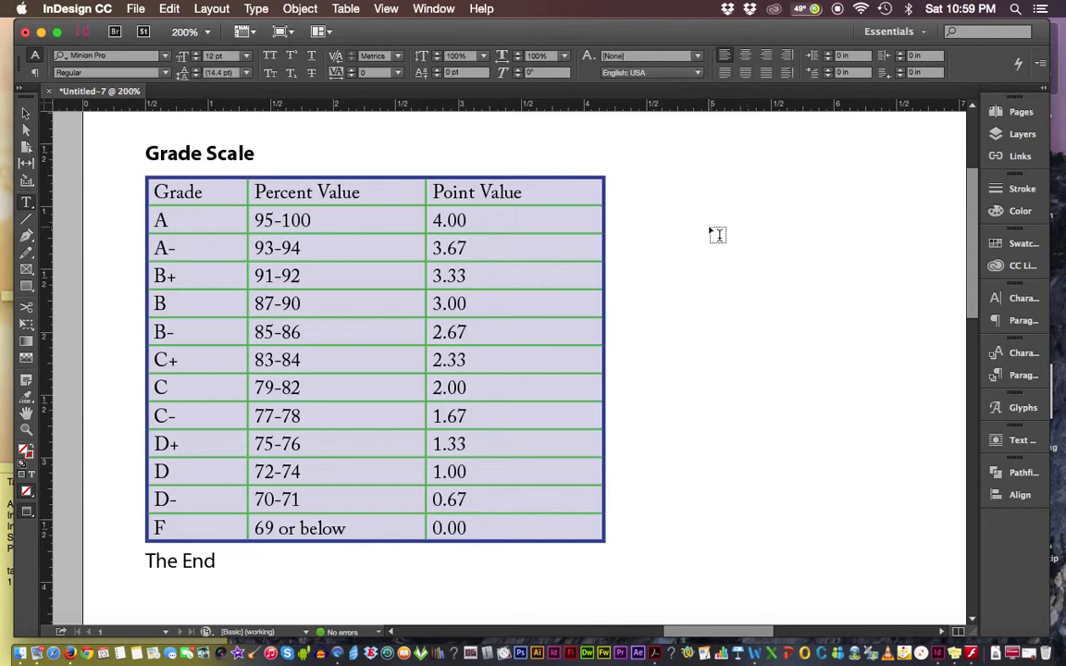
- Fill all cells of the grade table with the PANTONE P 138-8 C swatch at 100% tint and deselect the table
{"action": "left_click", "coordinate": [146, 176]}
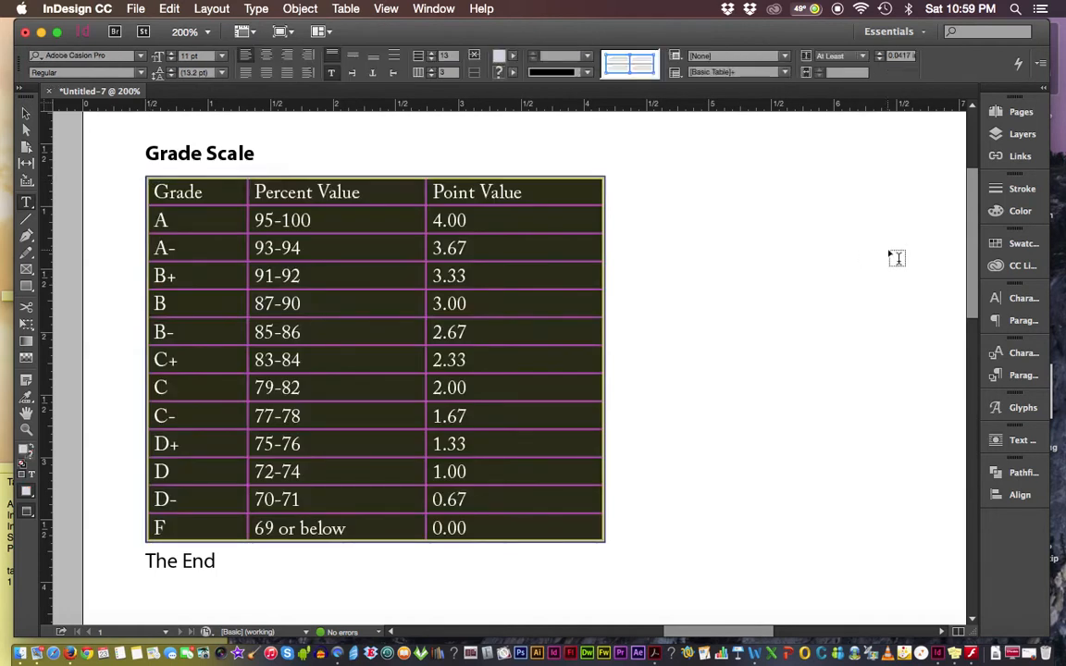
{"action": "left_click", "coordinate": [1018, 247]}
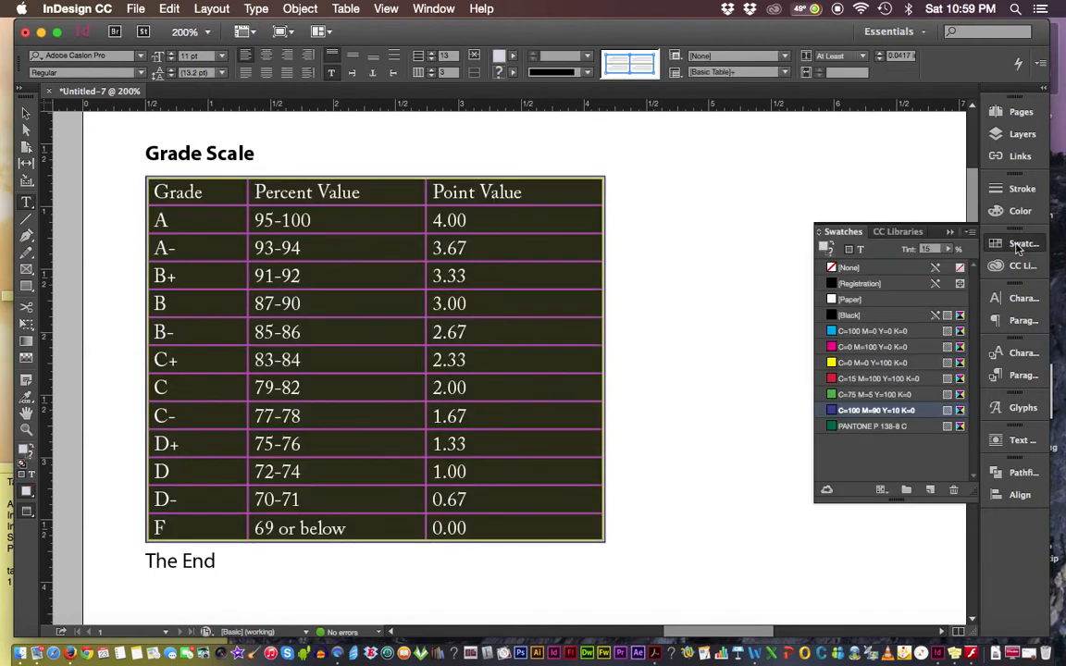
{"action": "left_click", "coordinate": [851, 427]}
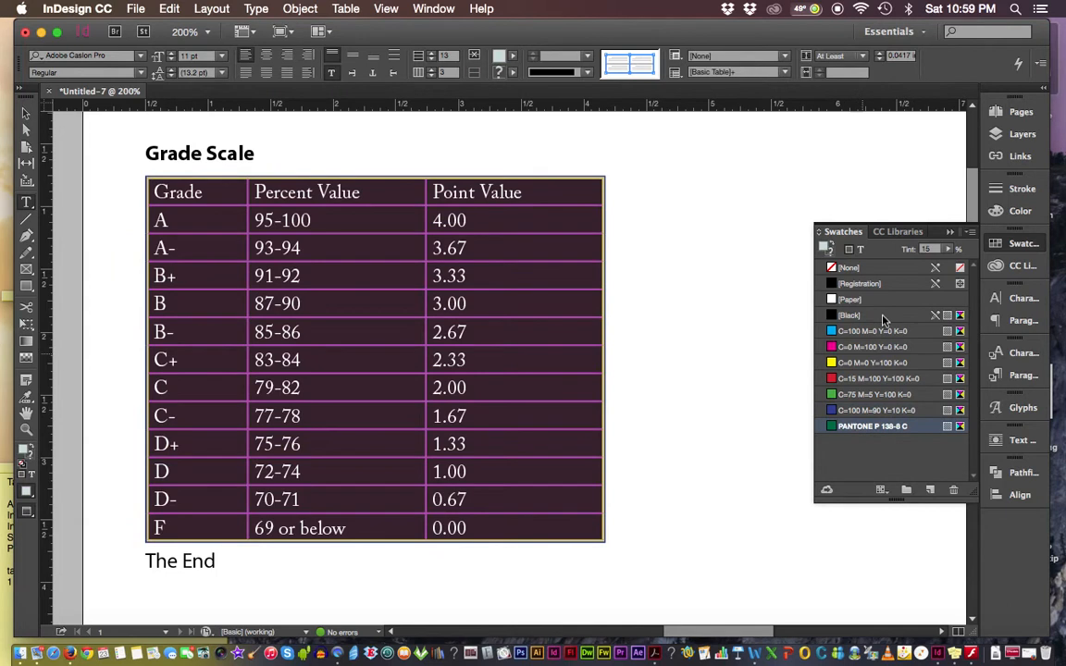
{"action": "left_click", "coordinate": [946, 249]}
{"action": "left_click_drag", "start_coordinate": [886, 268], "coordinate": [971, 263]}
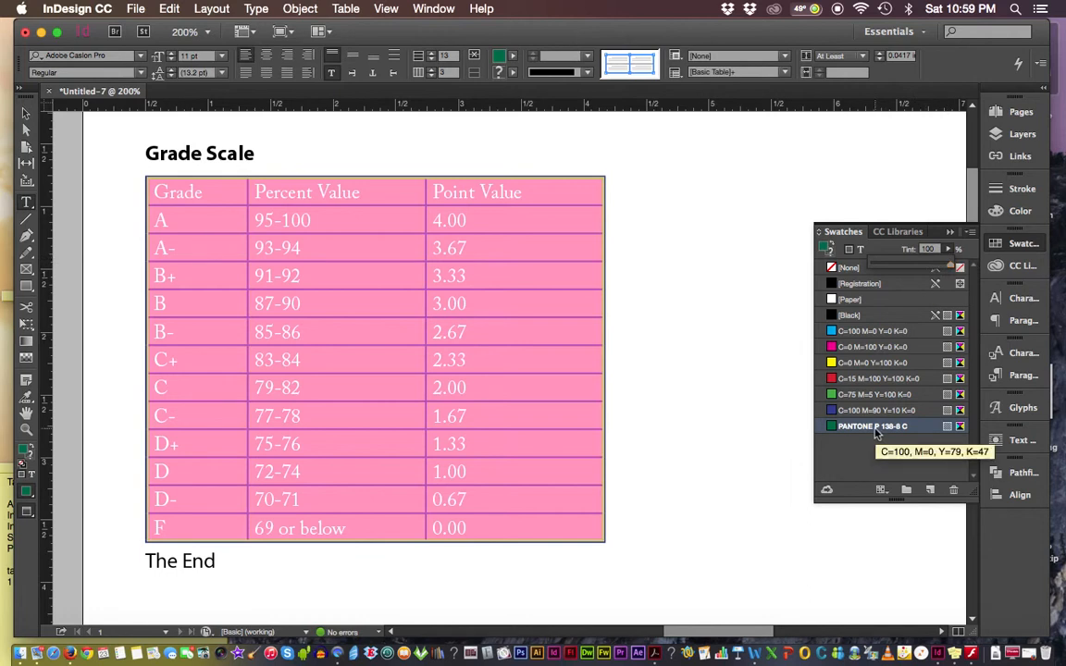
{"action": "left_click", "coordinate": [686, 344]}
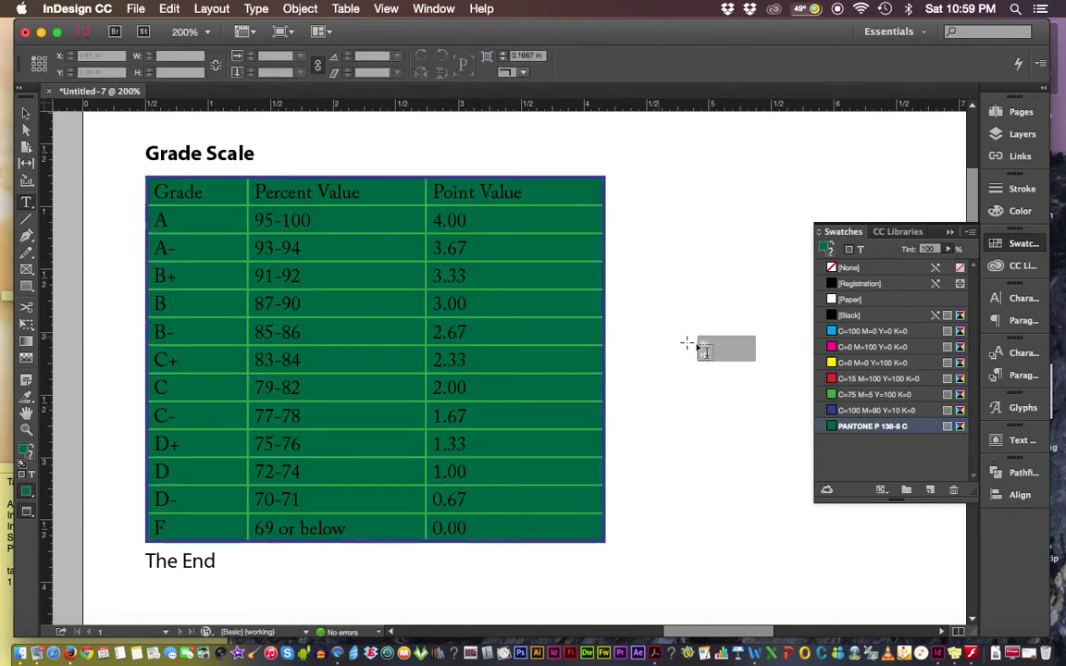
{"action": "key", "text": "t"}
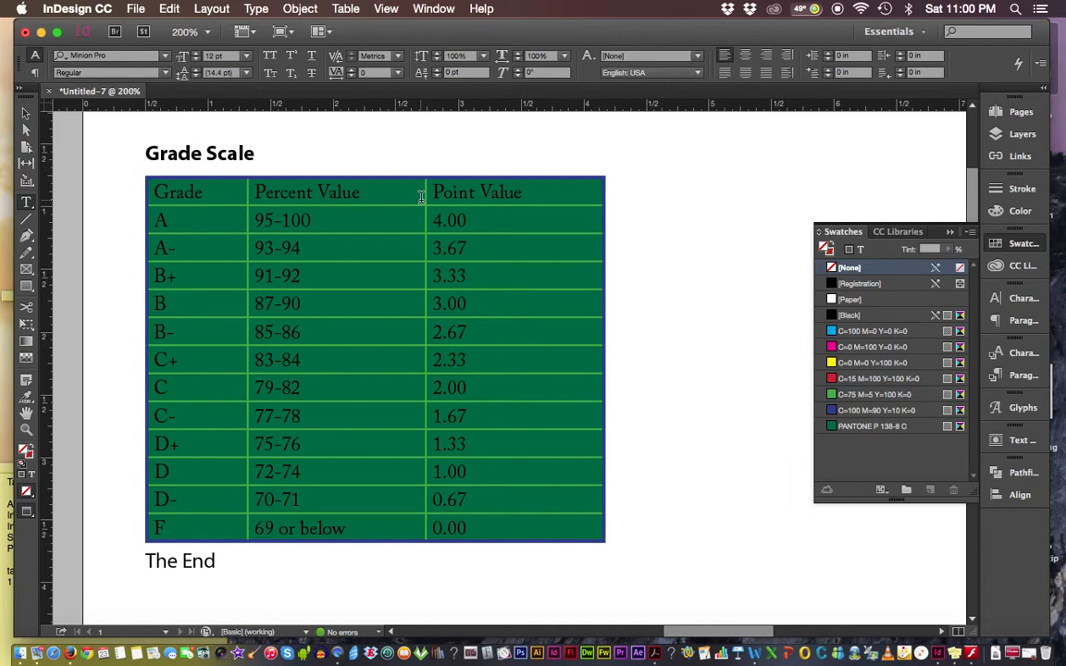
- Color the text of the entire grade table with the [Paper] swatch and deselect the table
{"action": "left_click", "coordinate": [146, 177]}
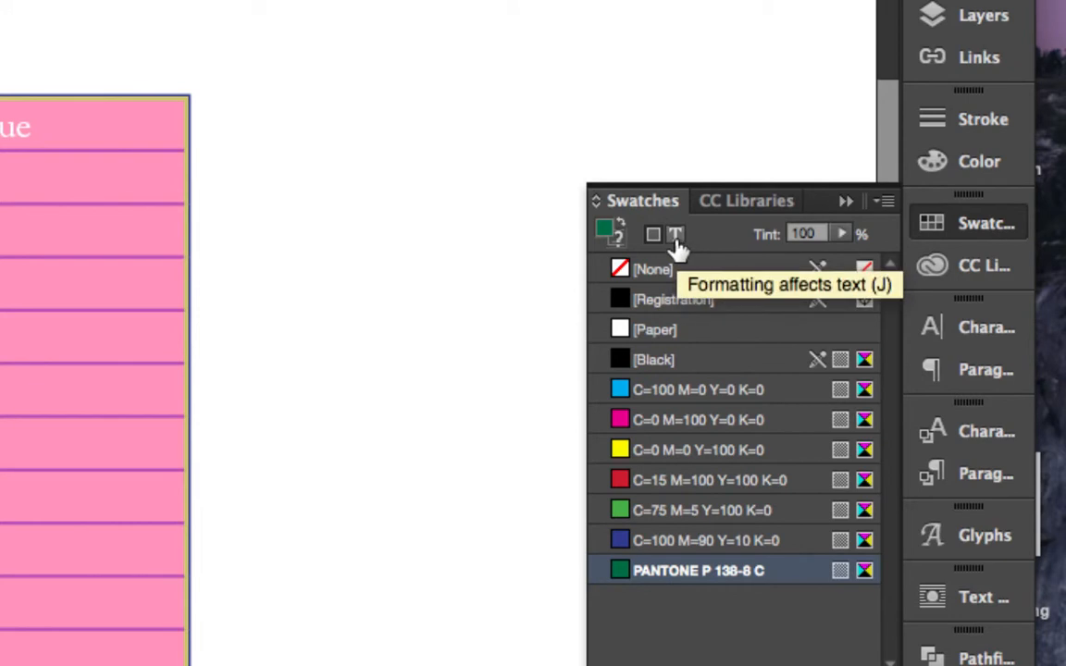
{"action": "left_click", "coordinate": [676, 237]}
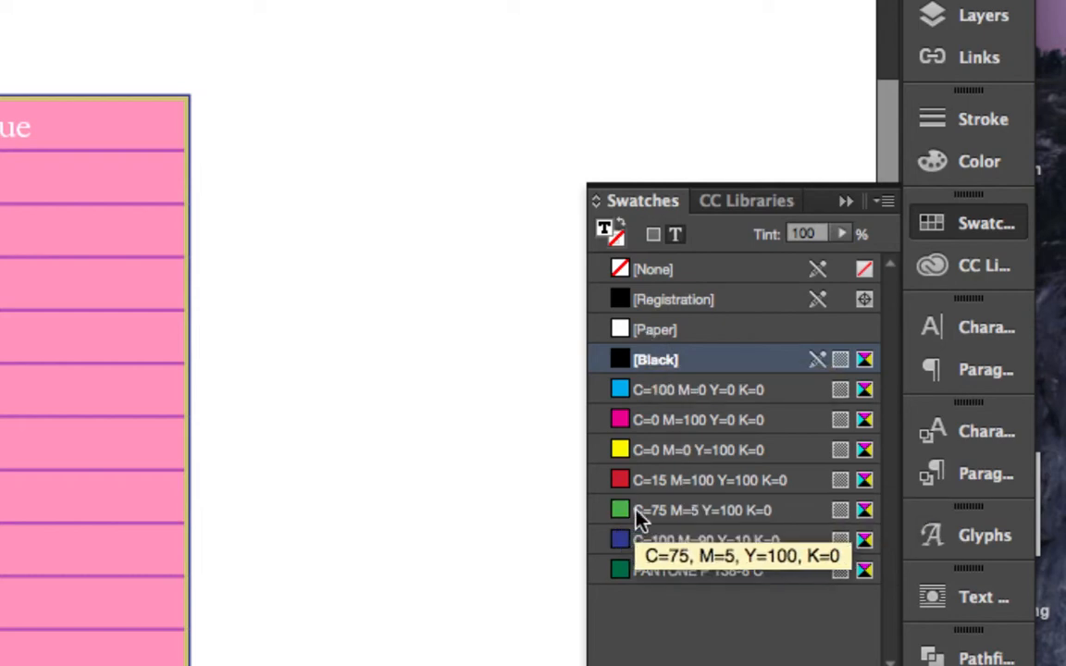
{"action": "left_click", "coordinate": [629, 335]}
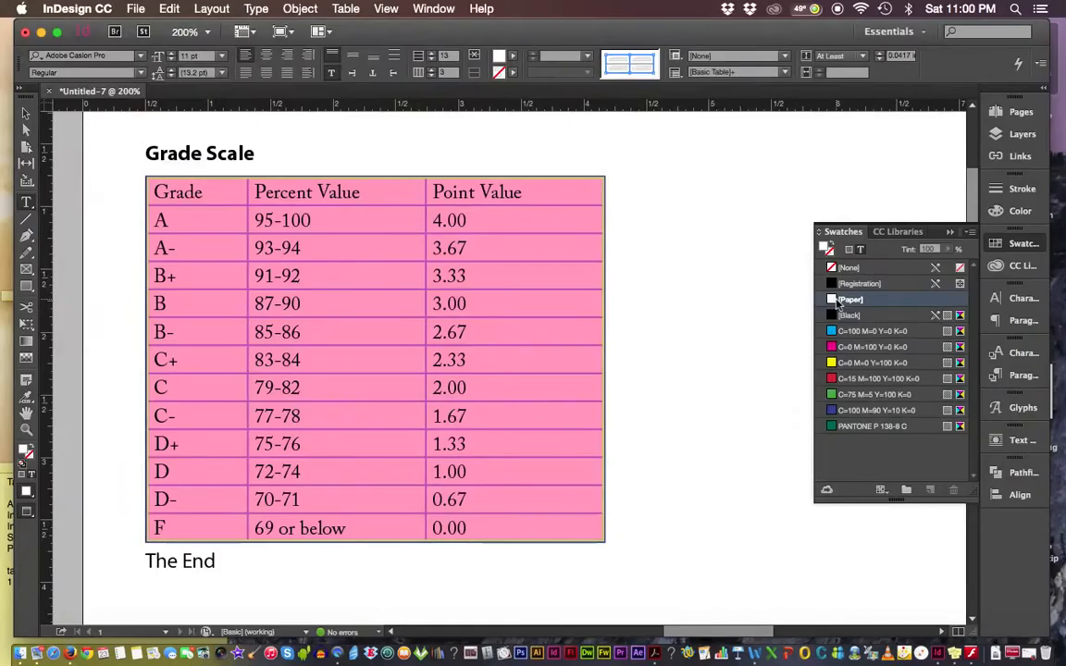
{"action": "key", "text": "super+alt+a"}
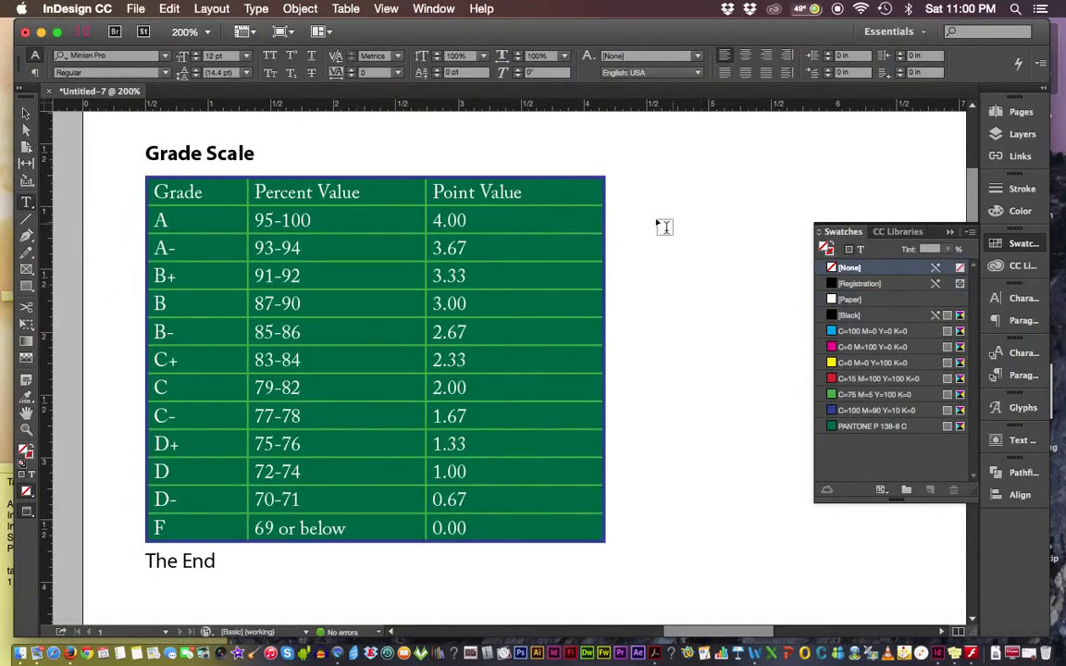
- Fill the row with the column headings Grade, Percent Value and Point Value with the [Black] swatch
{"action": "left_click", "coordinate": [143, 192]}
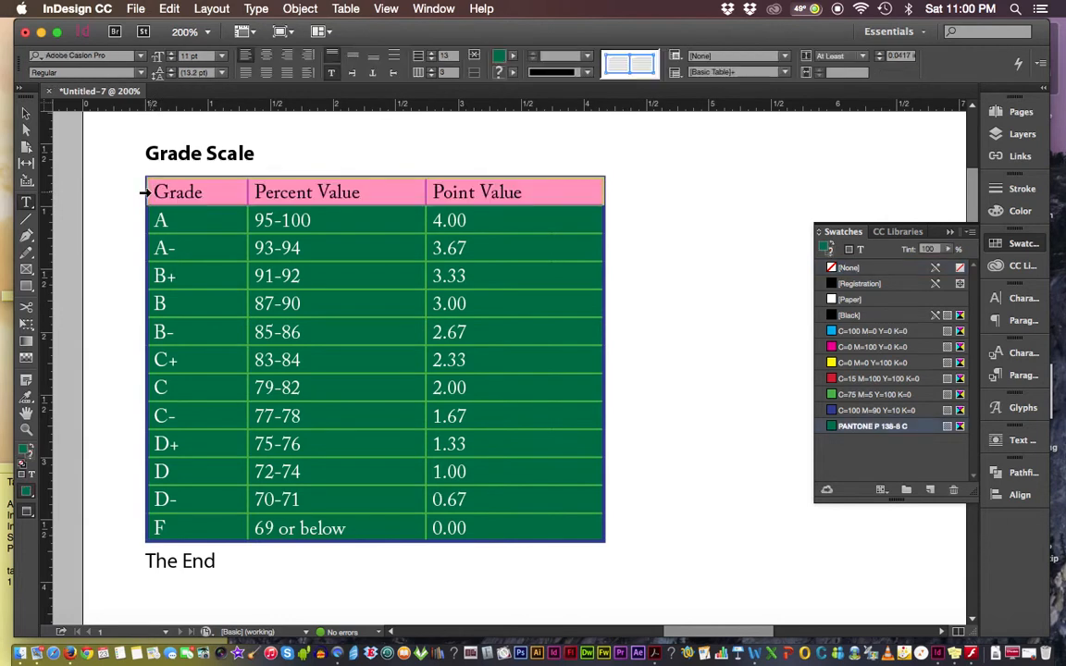
{"action": "left_click", "coordinate": [902, 316]}
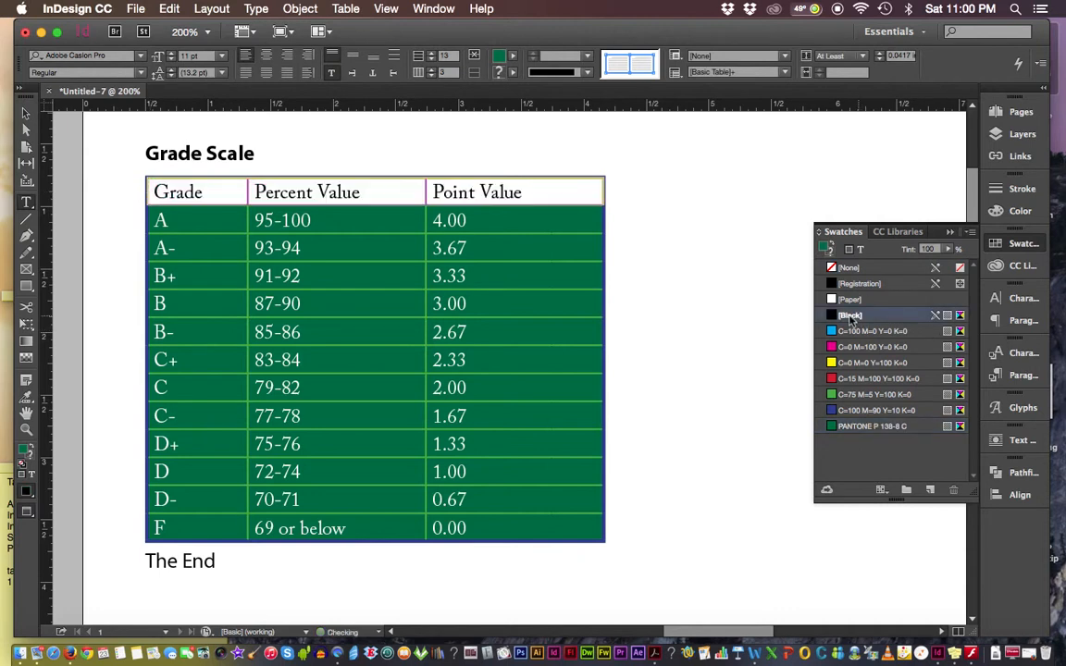
{"action": "left_click", "coordinate": [721, 310]}
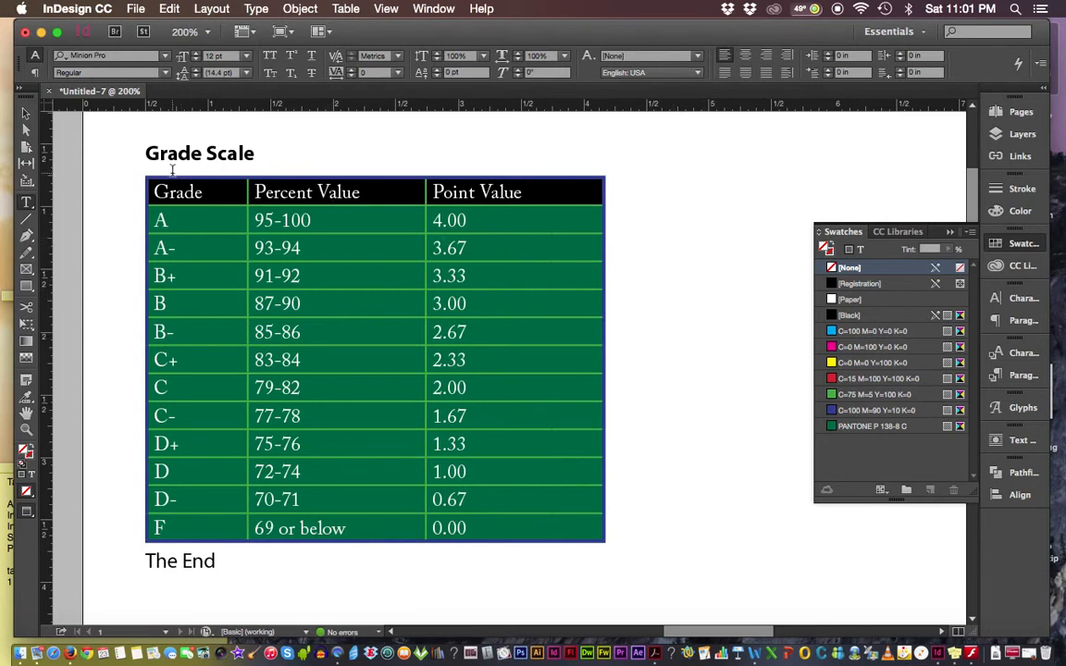
{"action": "left_click_drag", "start_coordinate": [135, 148], "coordinate": [292, 154]}
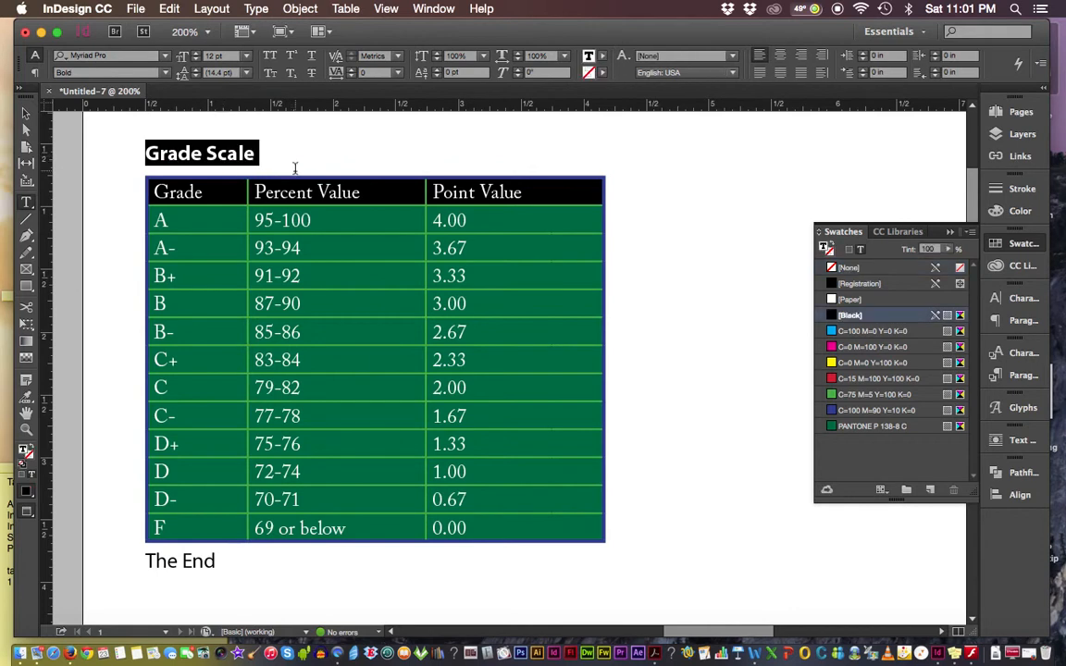
{"action": "left_click", "coordinate": [266, 150]}
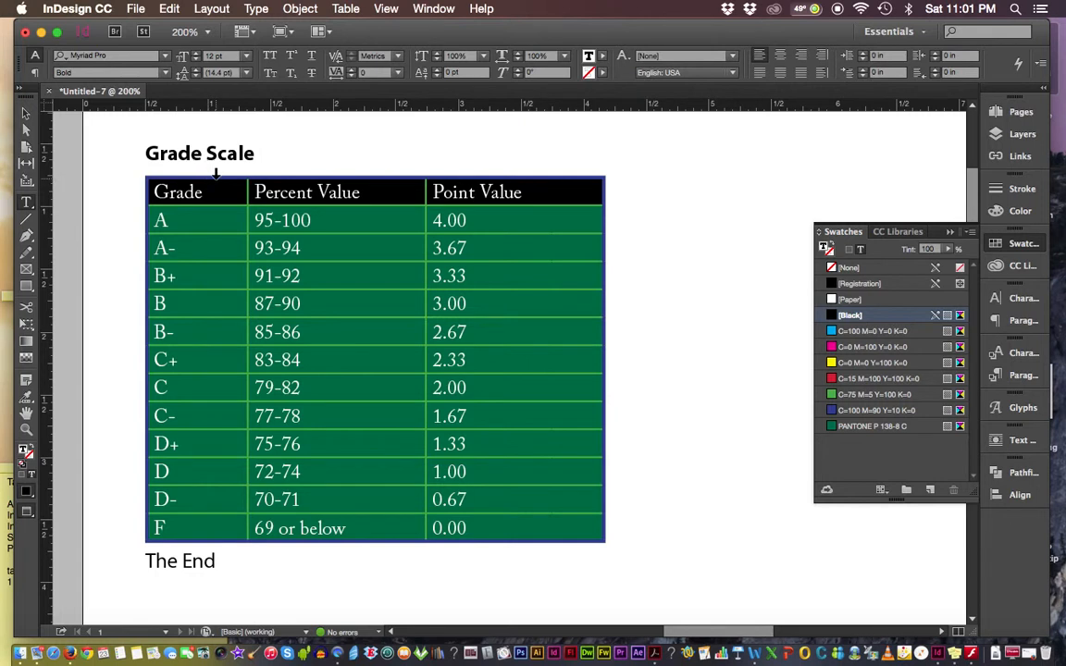
{"action": "left_click", "coordinate": [214, 174]}
{"action": "left_click", "coordinate": [328, 157]}
- Insert one new row above the column headings of the grade table and deselect the table
{"action": "left_click", "coordinate": [143, 175]}
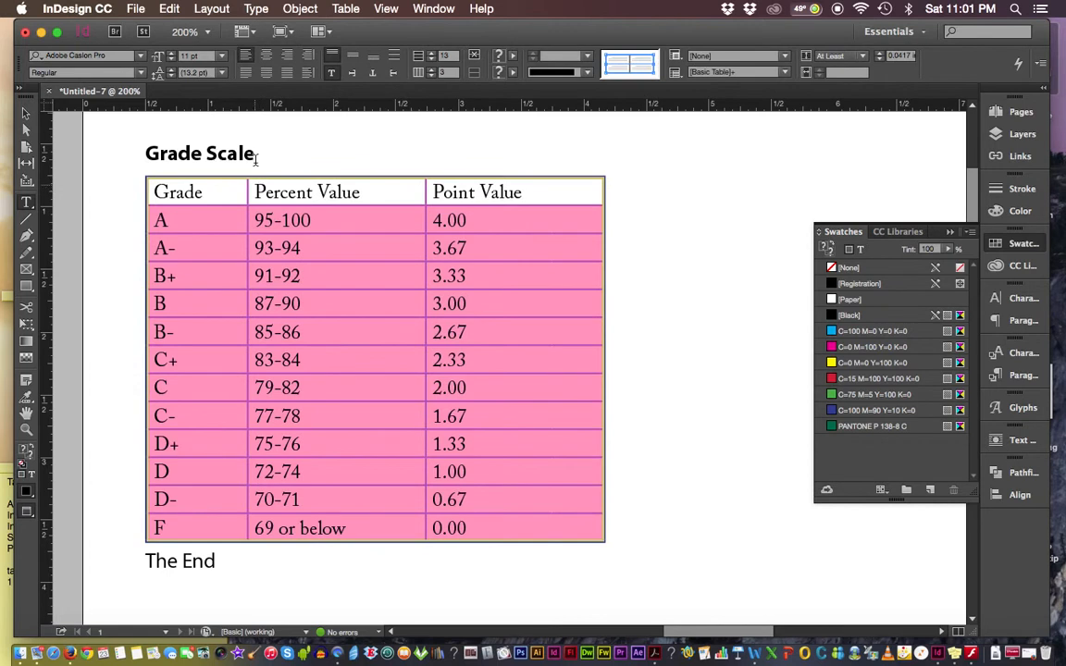
{"action": "left_click", "coordinate": [346, 9]}
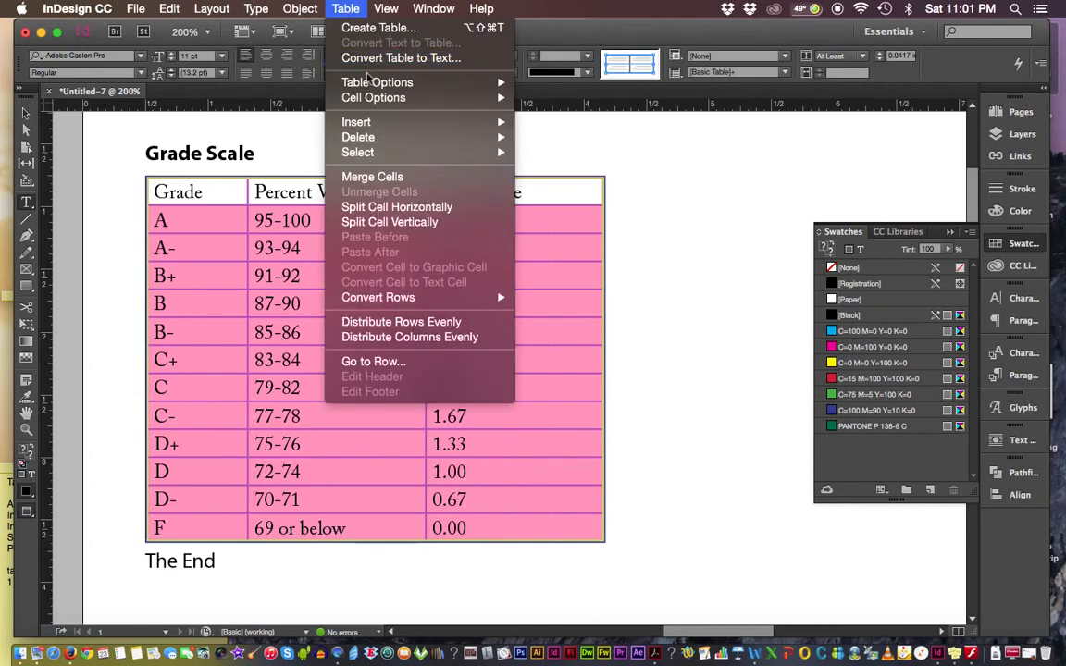
{"action": "mouse_move", "coordinate": [356, 86]}
{"action": "mouse_move", "coordinate": [369, 130]}
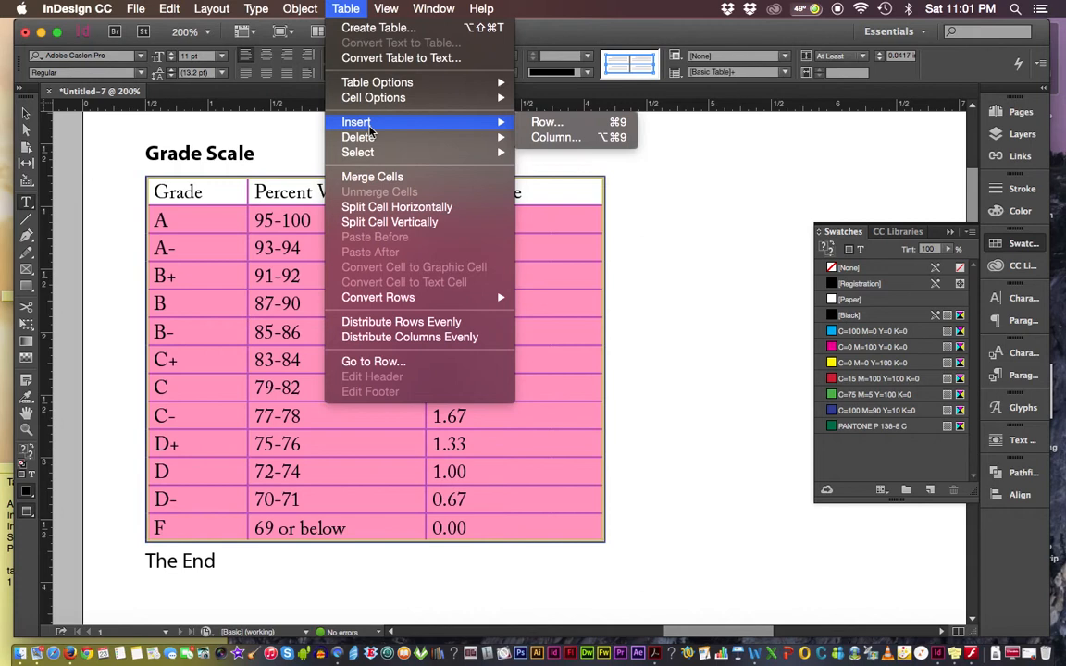
{"action": "left_click", "coordinate": [545, 125]}
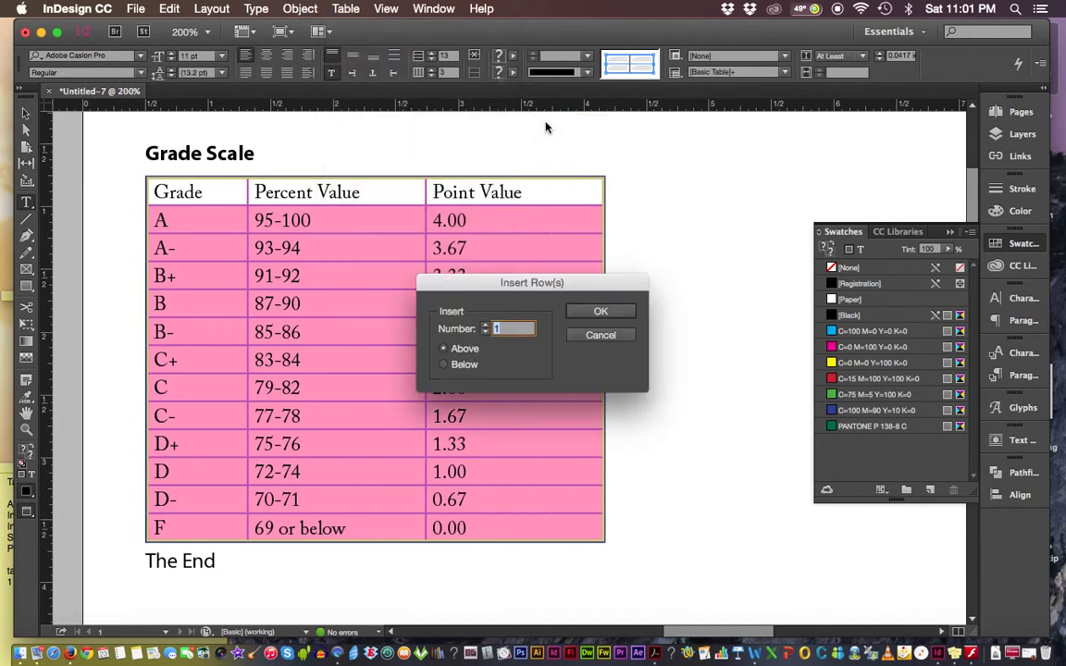
{"action": "left_click_drag", "start_coordinate": [521, 289], "coordinate": [422, 116]}
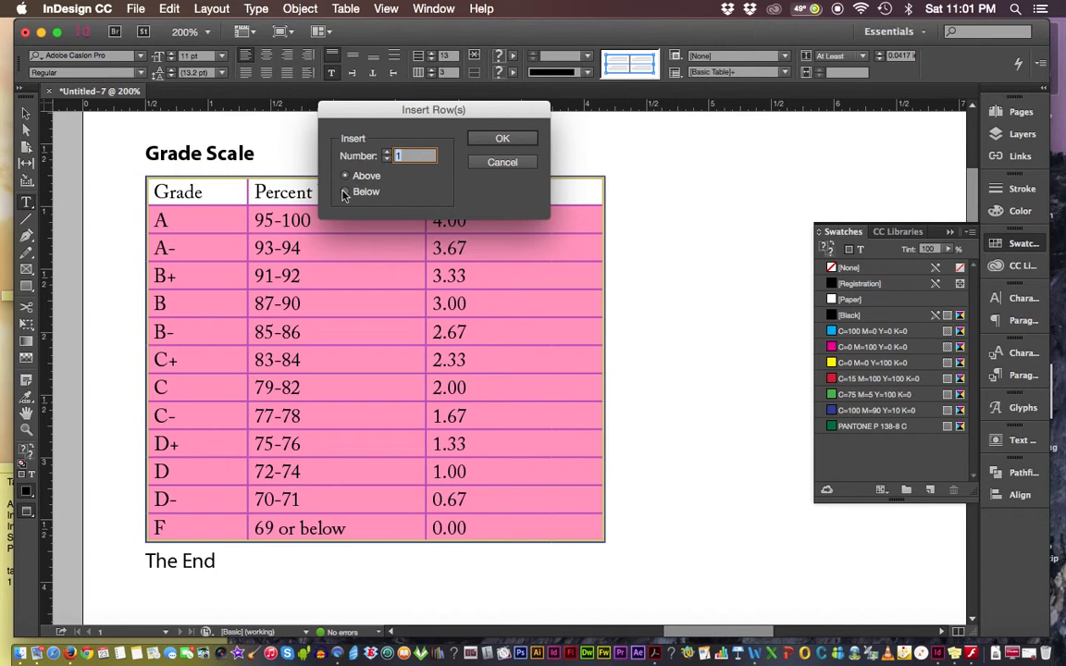
{"action": "left_click", "coordinate": [501, 140]}
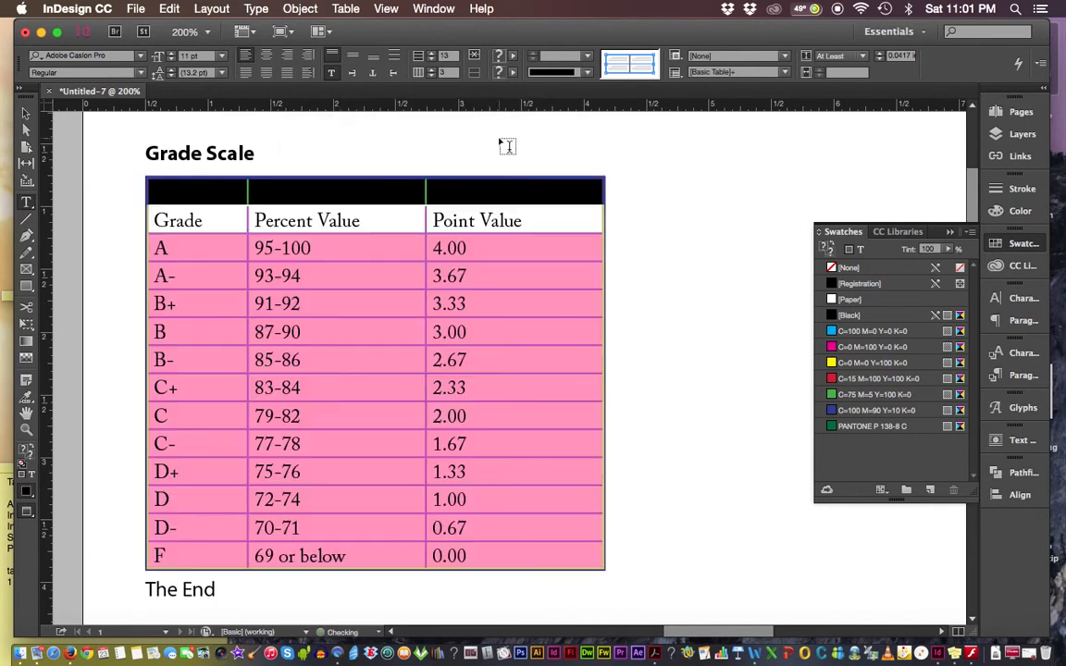
{"action": "left_click", "coordinate": [718, 213]}
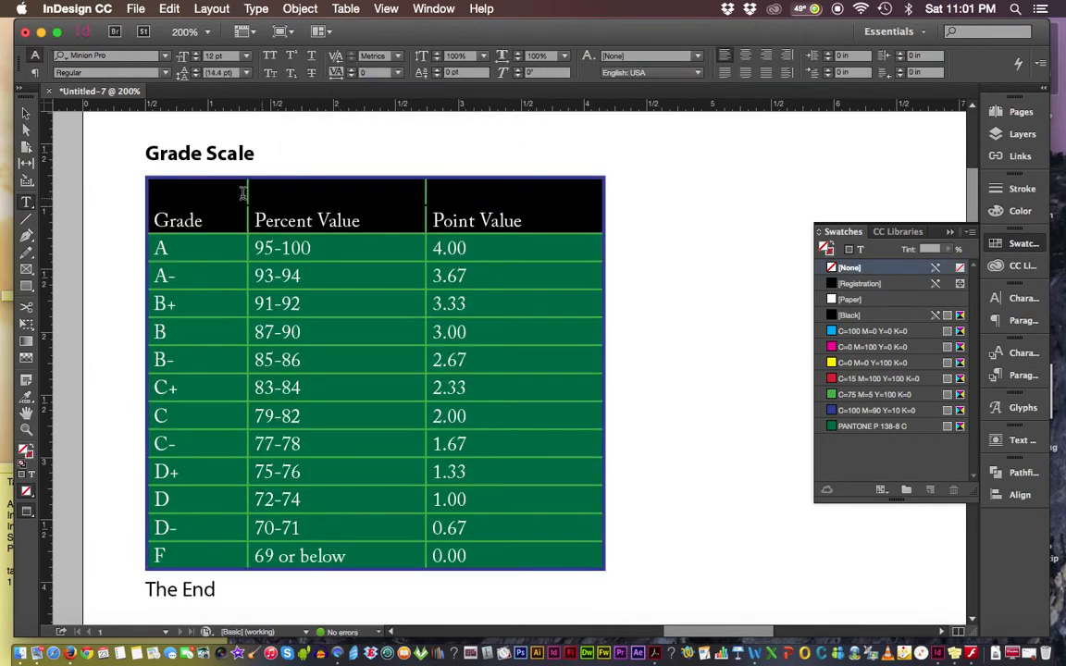
- Fill the empty first row of the table with the C=100 M=90 Y=10 K=0 swatch
{"action": "left_click", "coordinate": [153, 194]}
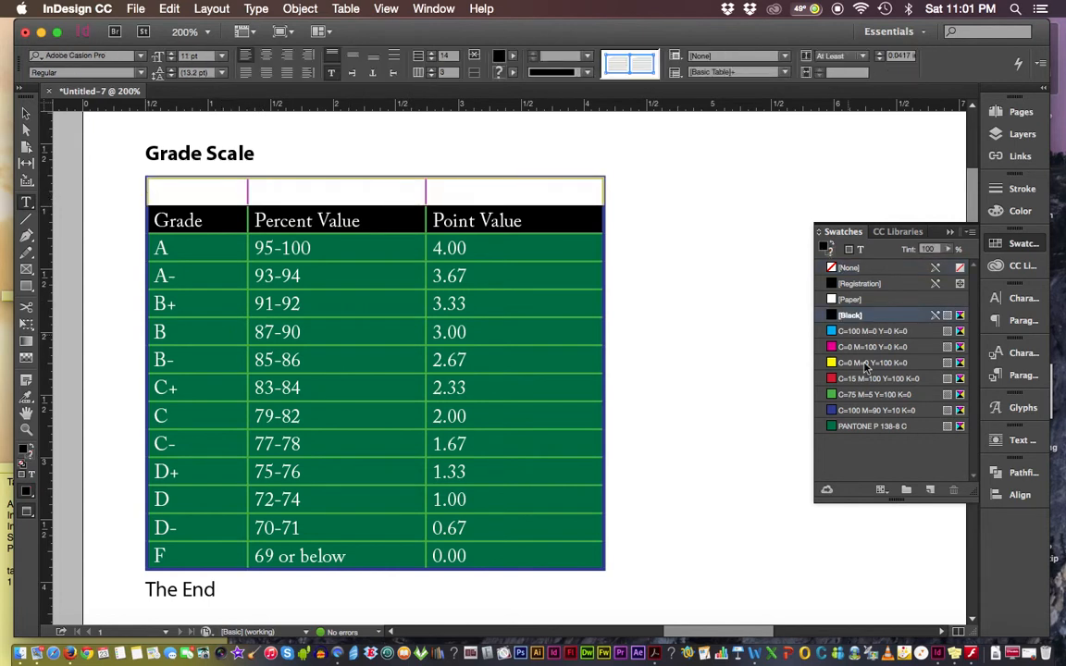
{"action": "left_click", "coordinate": [875, 411]}
{"action": "left_click", "coordinate": [667, 171]}
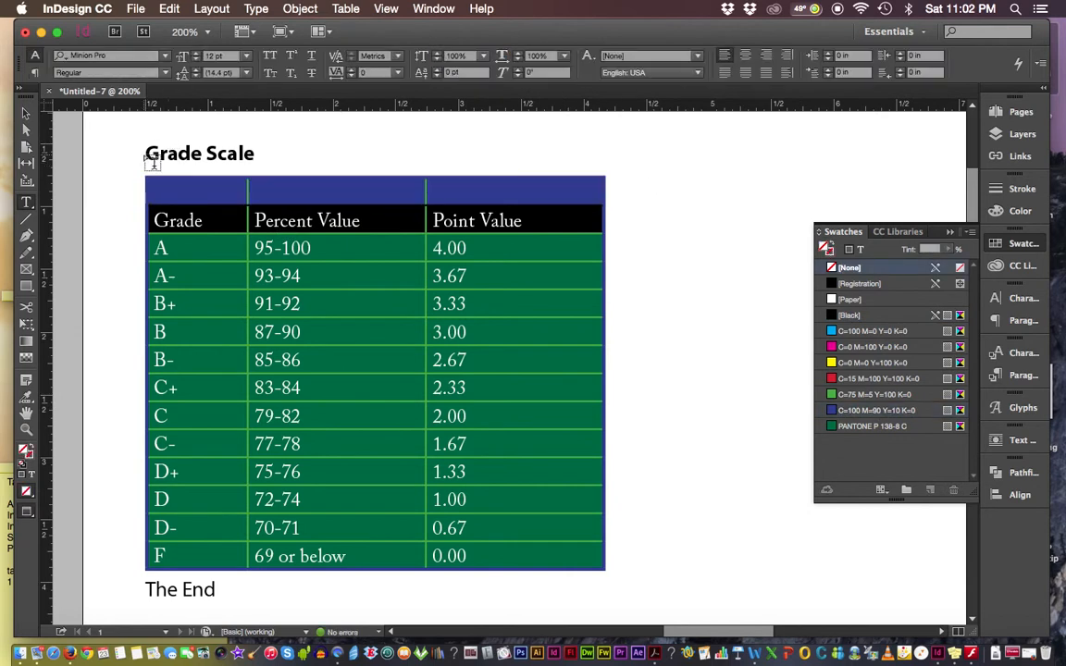
- Move the Grade Scale title from above the table into the first cell of the empty row and remove its extra line break
{"action": "left_click_drag", "start_coordinate": [160, 151], "coordinate": [312, 152]}
{"action": "key", "text": "super+c"}
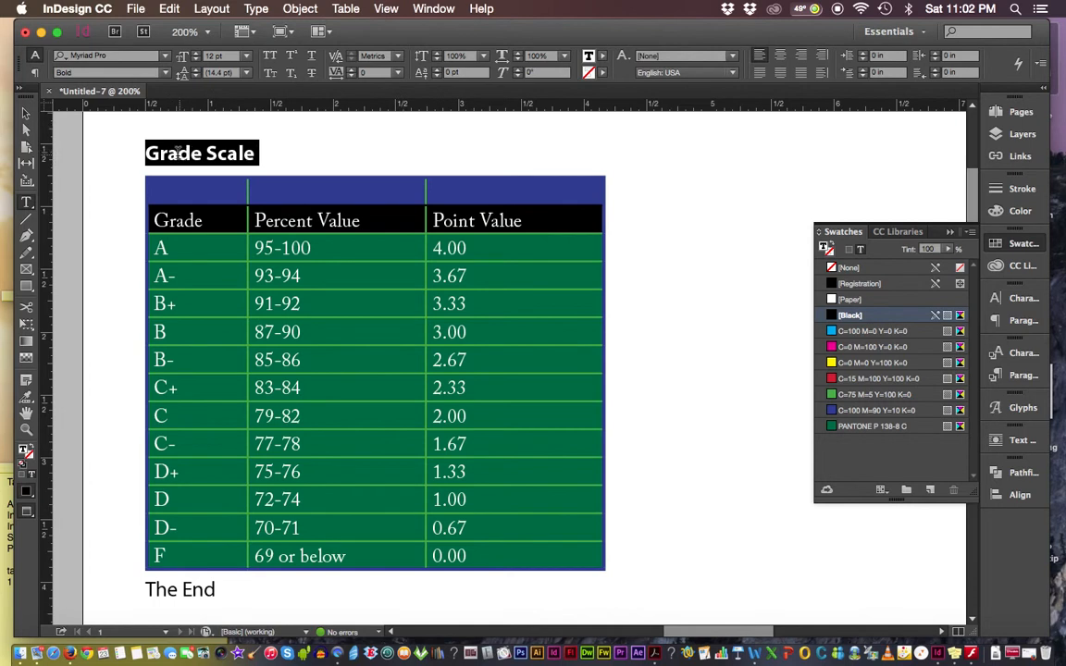
{"action": "left_click", "coordinate": [169, 9]}
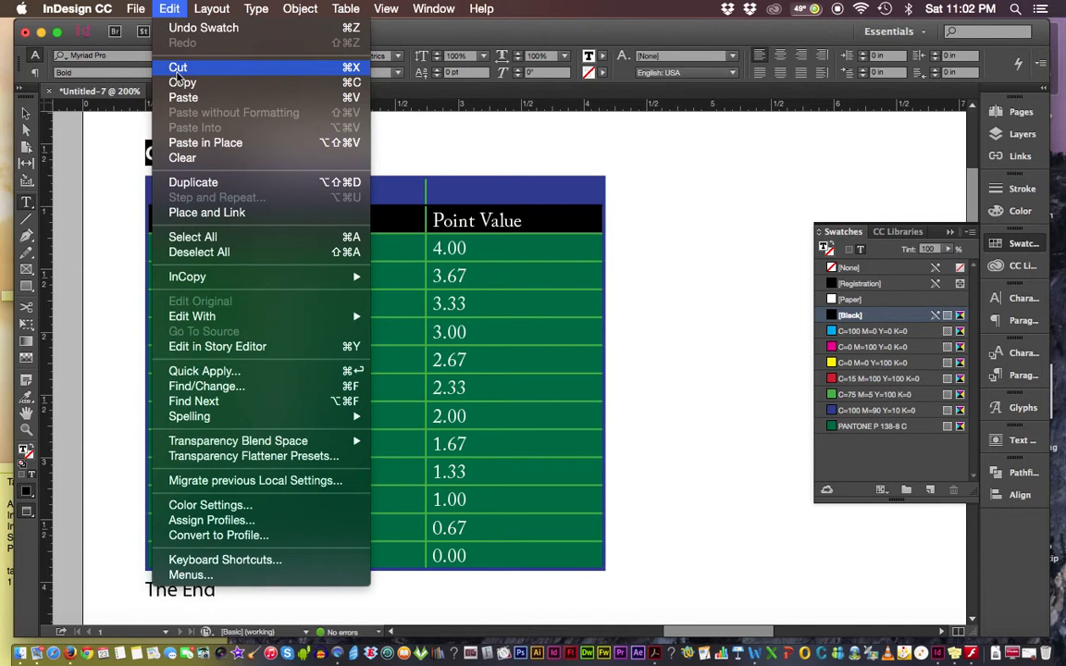
{"action": "left_click", "coordinate": [177, 70]}
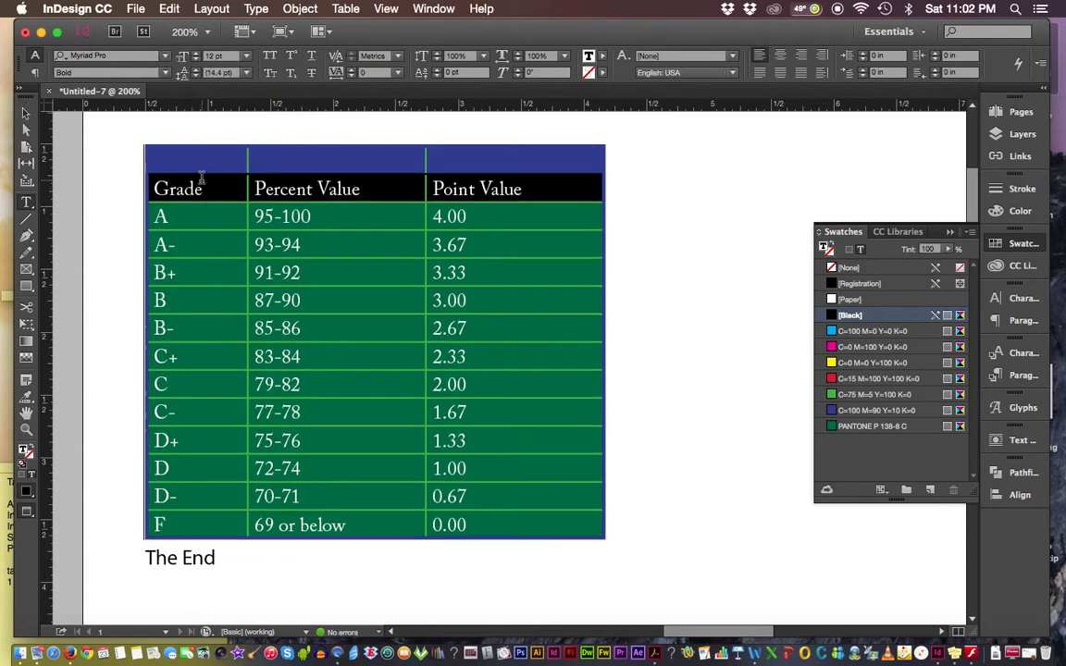
{"action": "left_click", "coordinate": [190, 157]}
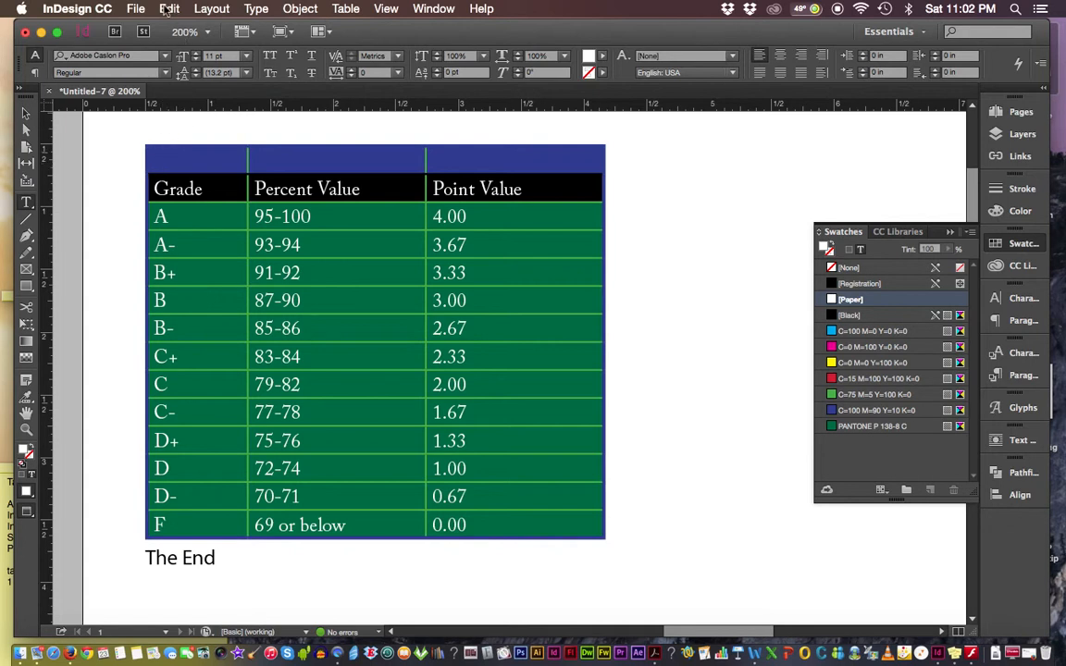
{"action": "left_click", "coordinate": [169, 9]}
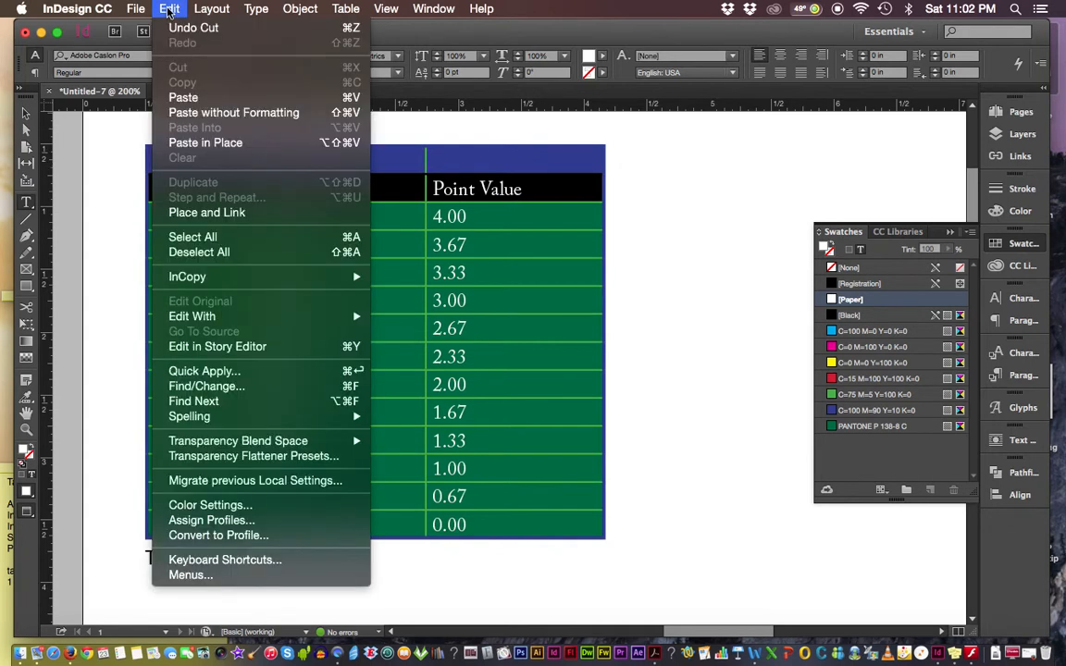
{"action": "left_click", "coordinate": [200, 104]}
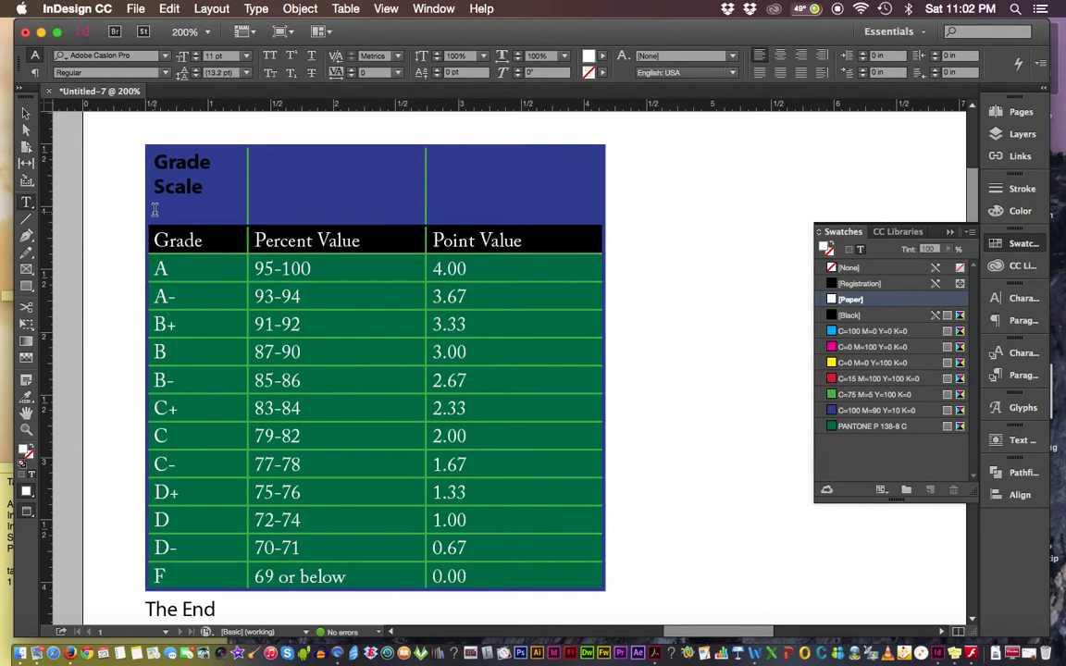
{"action": "key", "text": "BackSpace"}
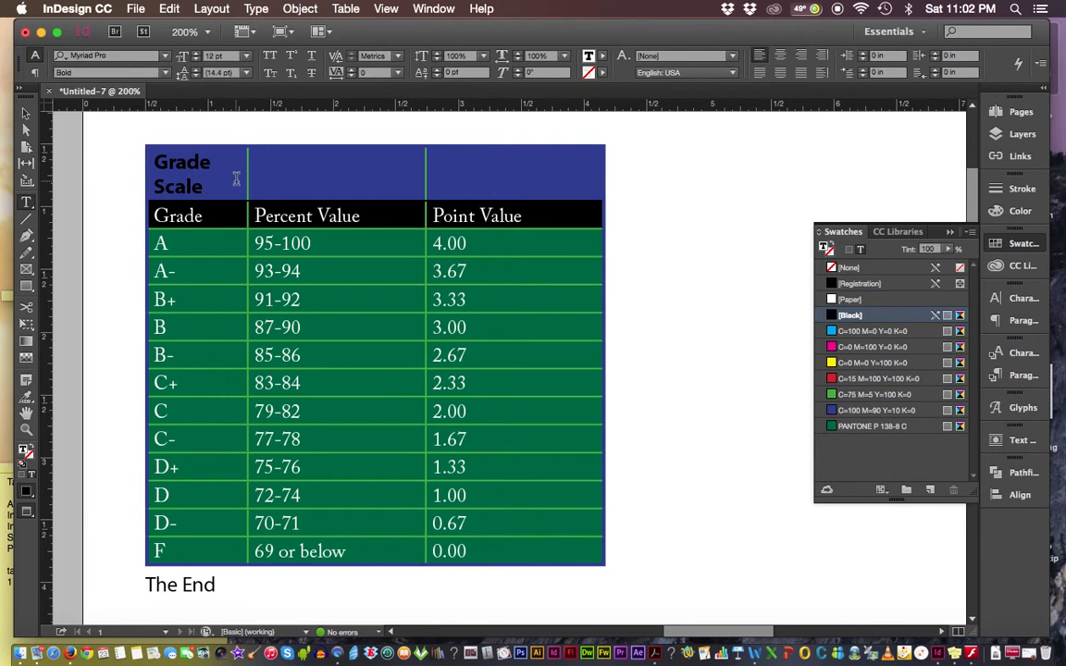
- Merge the cells of the table's first row into one and place the text cursor in the Grade Scale title
{"action": "left_click", "coordinate": [144, 172]}
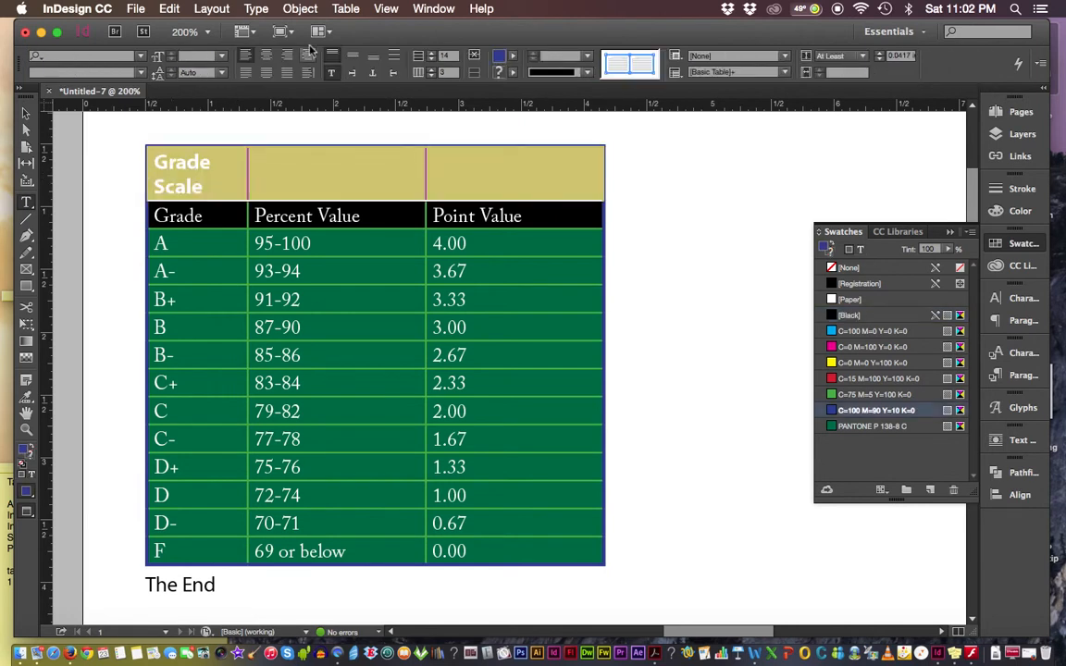
{"action": "right_click", "coordinate": [320, 176]}
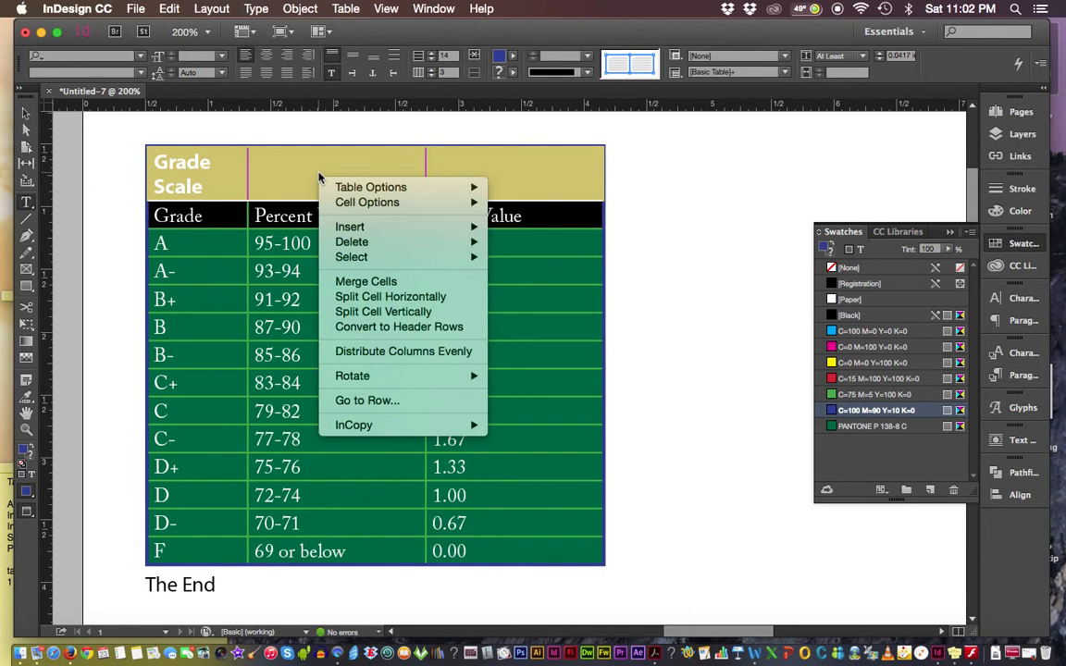
{"action": "left_click", "coordinate": [375, 287]}
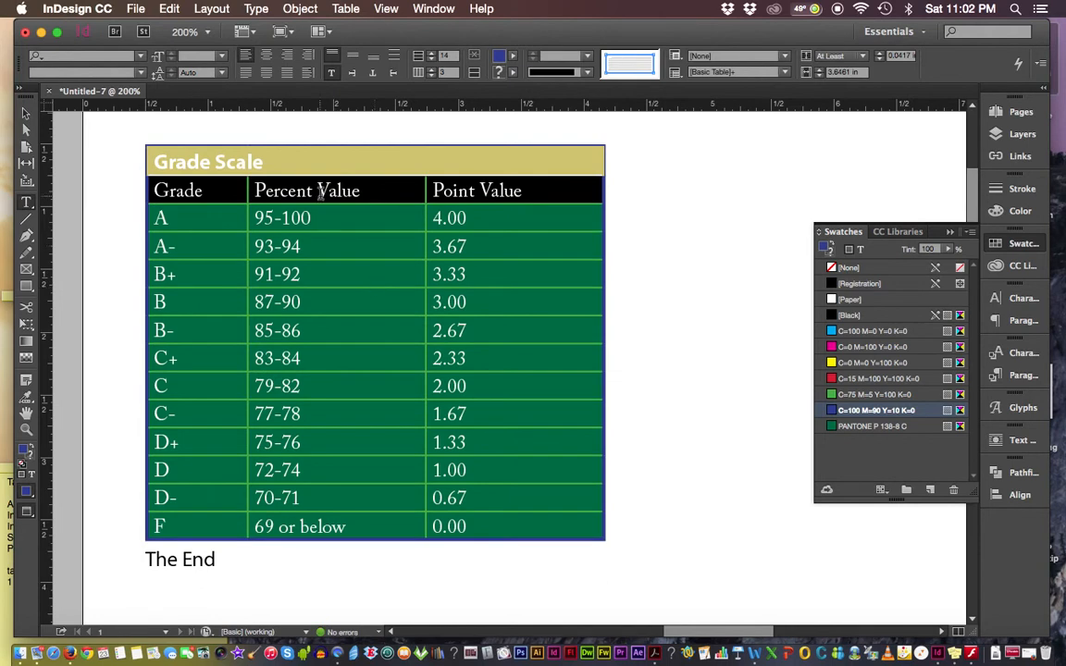
{"action": "triple_click", "coordinate": [261, 155]}
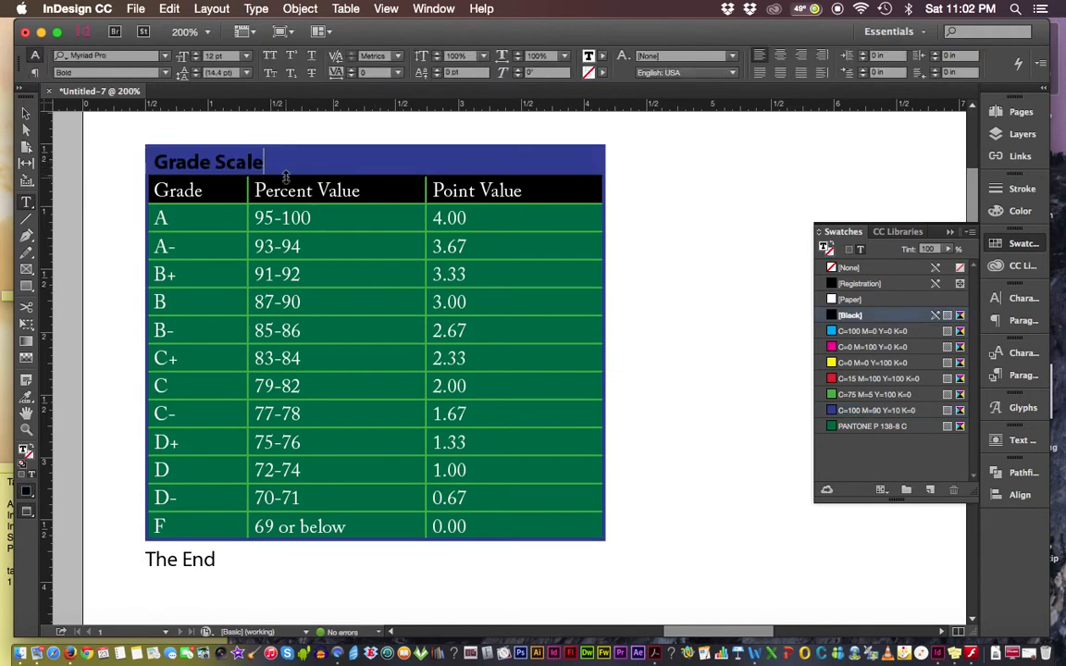
- Color the Grade Scale title text with the [Paper] swatch and fill its merged row with [Black]
{"action": "left_click", "coordinate": [144, 164]}
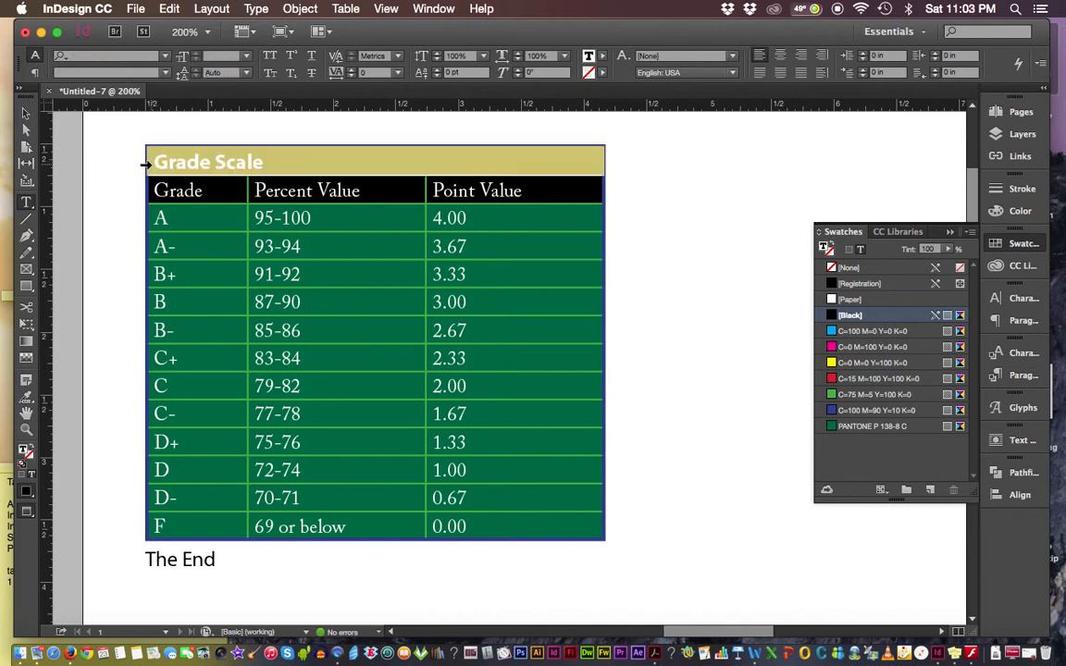
{"action": "left_click", "coordinate": [850, 300]}
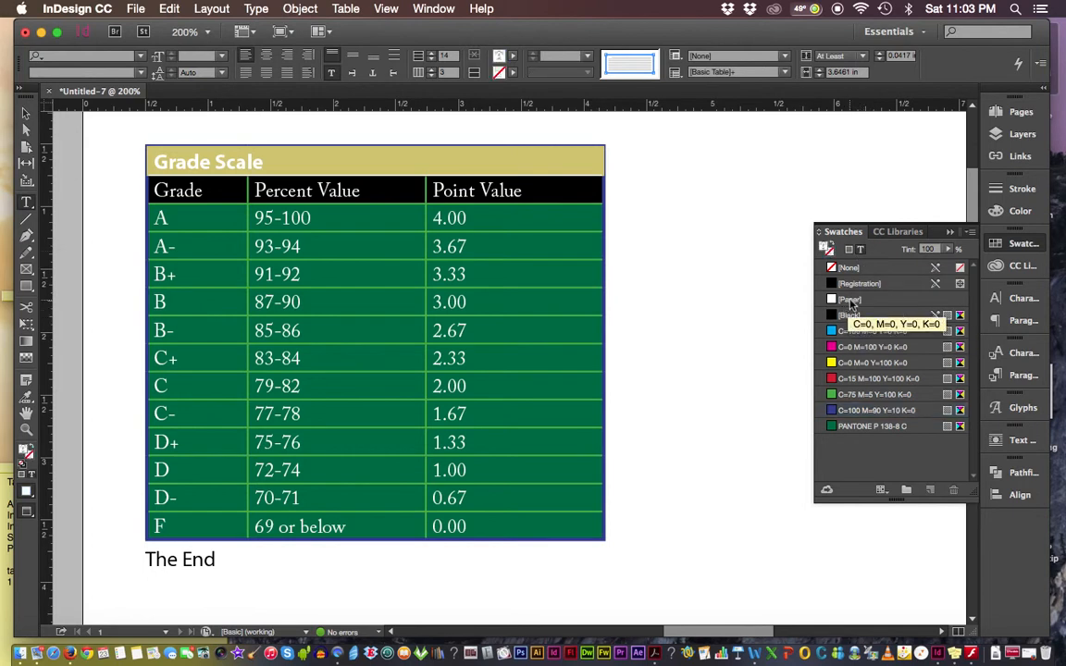
{"action": "left_click", "coordinate": [336, 157]}
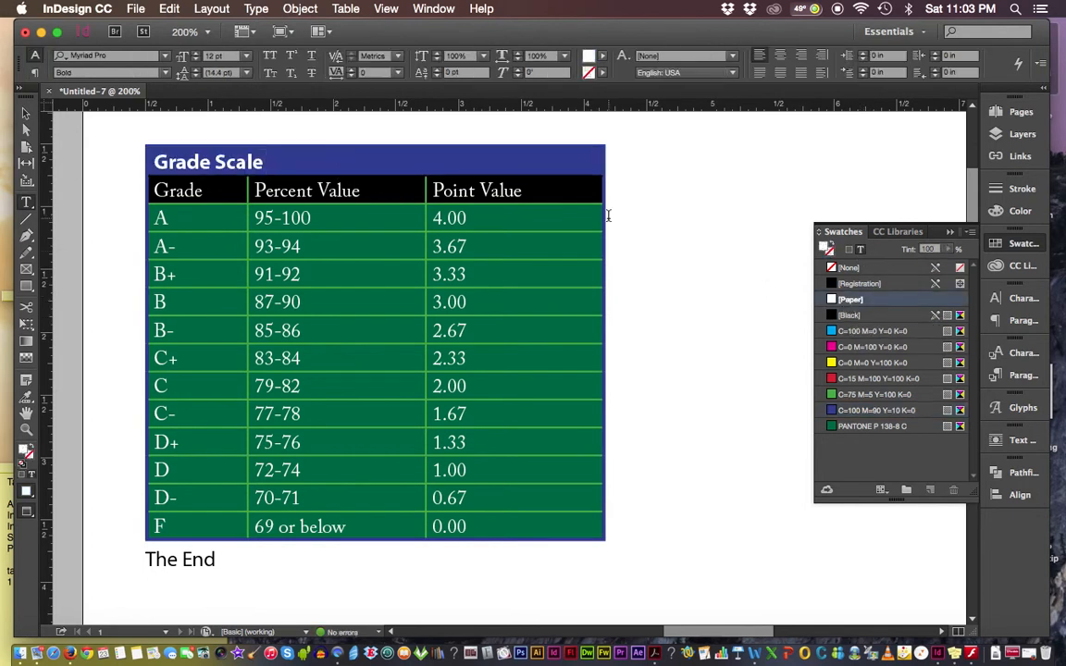
{"action": "left_click", "coordinate": [142, 162]}
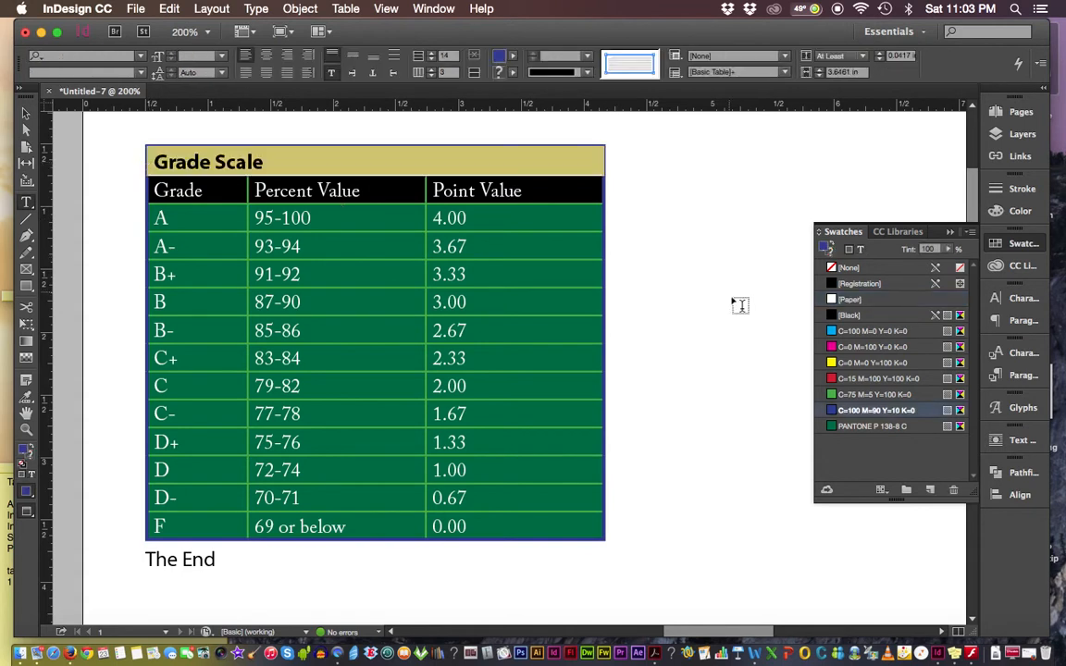
{"action": "left_click", "coordinate": [851, 316]}
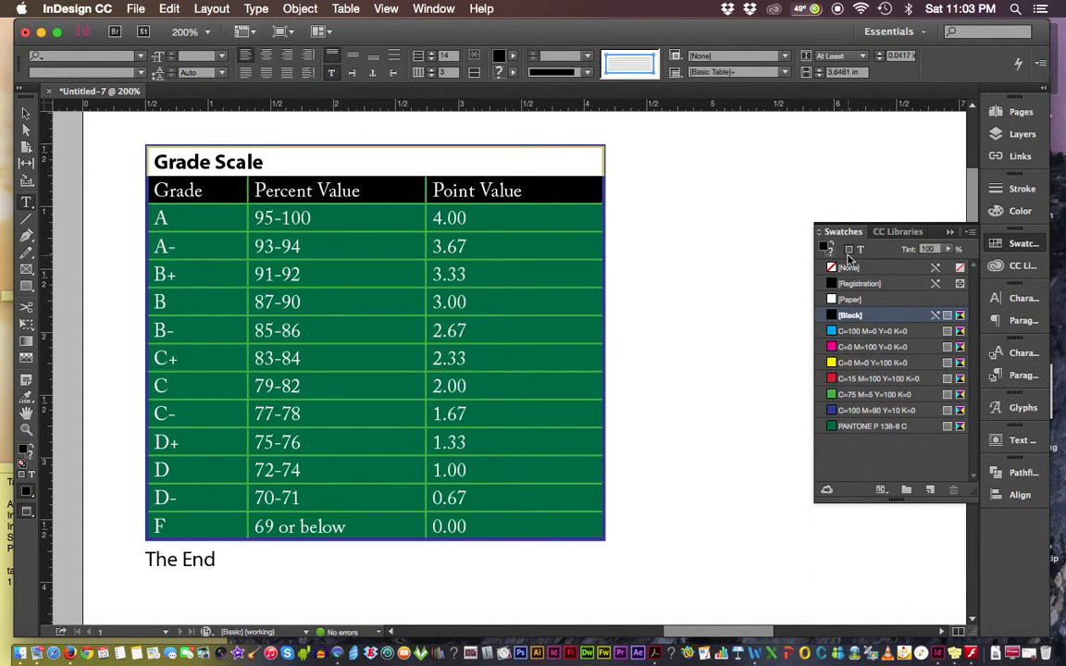
{"action": "left_click", "coordinate": [647, 251]}
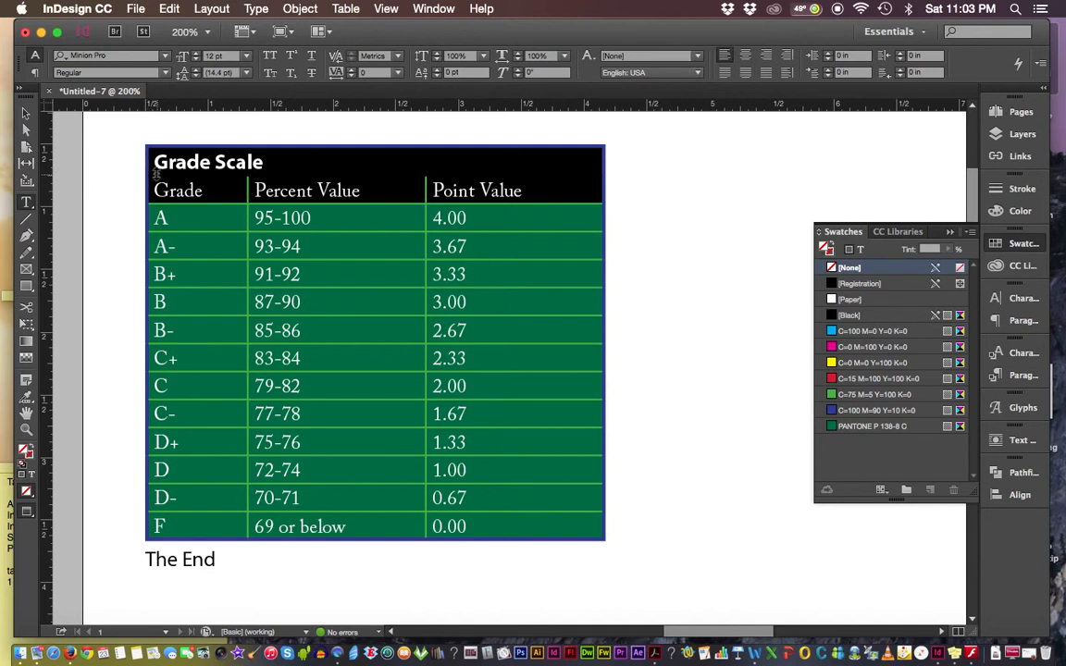
- Set the cell stroke color of the column-heading row to C=75 M=5 Y=100 K=0 and deselect the table
{"action": "left_click", "coordinate": [141, 168]}
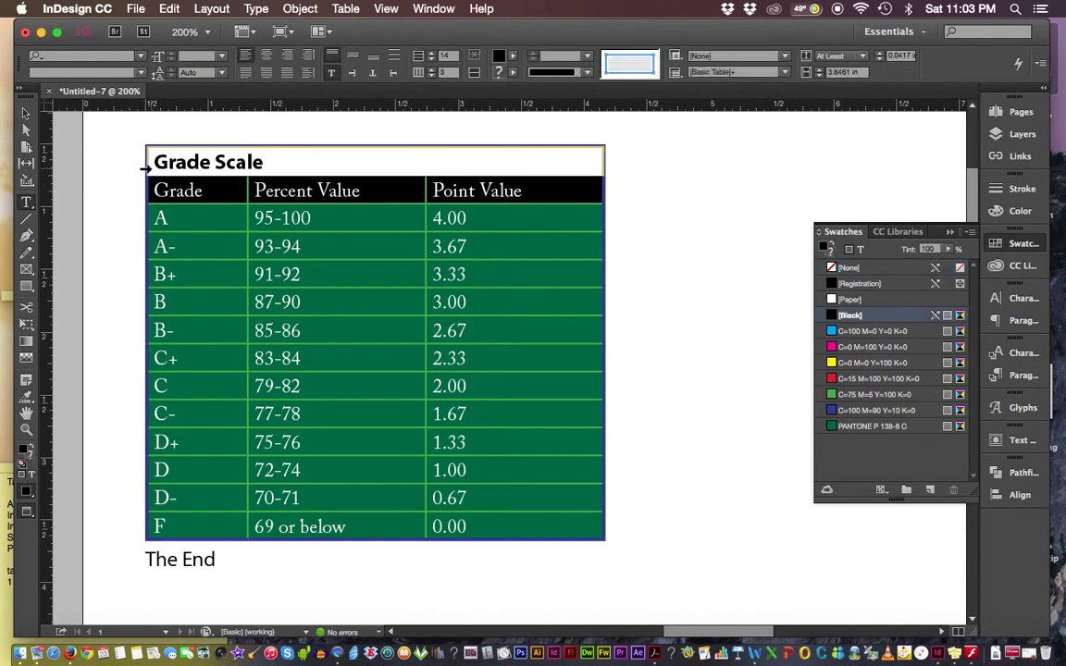
{"action": "key", "text": "Escape"}
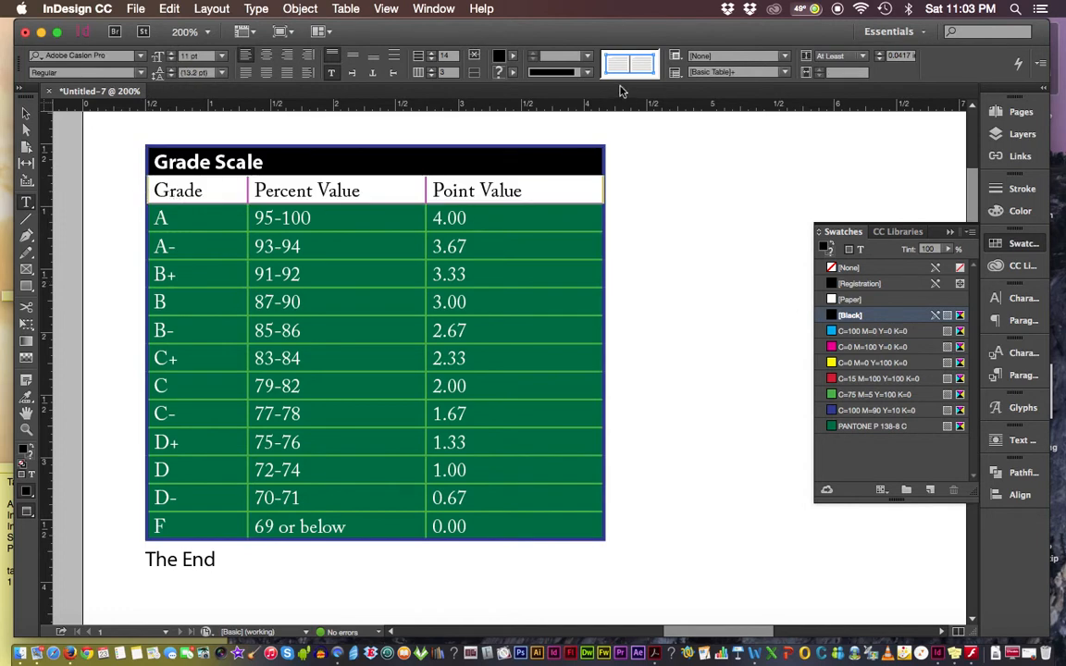
{"action": "right_click", "coordinate": [366, 194]}
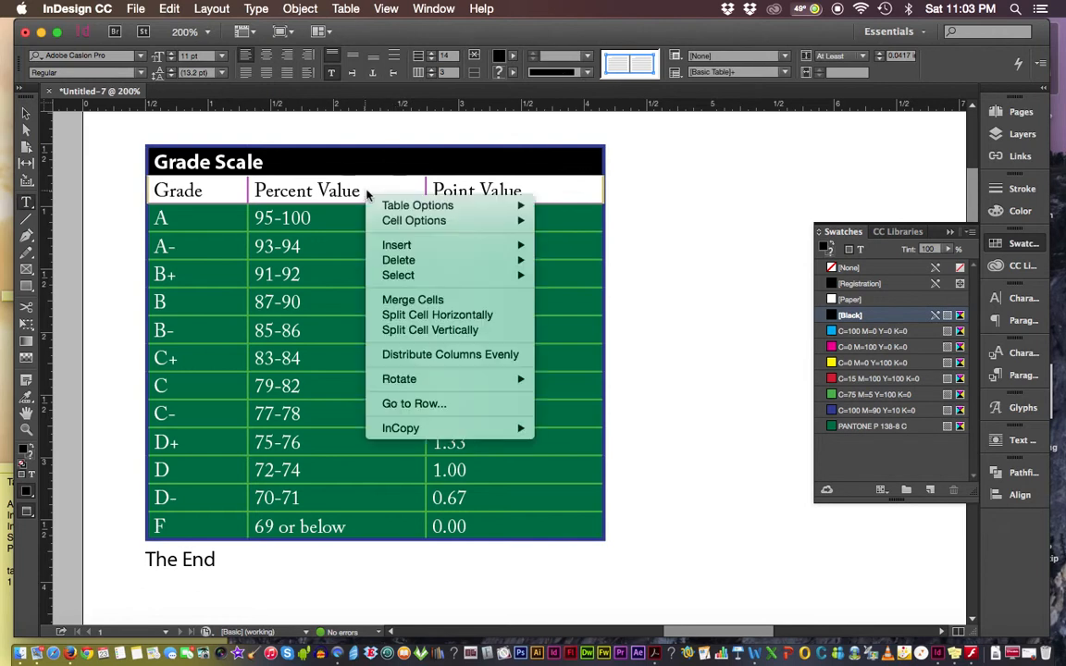
{"action": "mouse_move", "coordinate": [435, 223]}
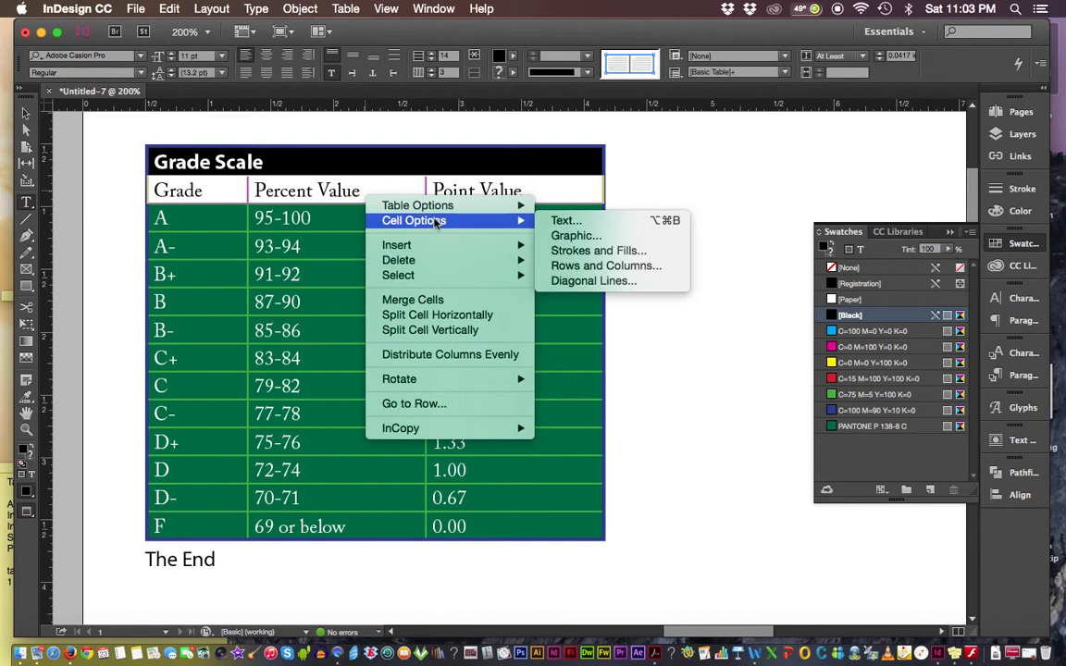
{"action": "left_click", "coordinate": [585, 253]}
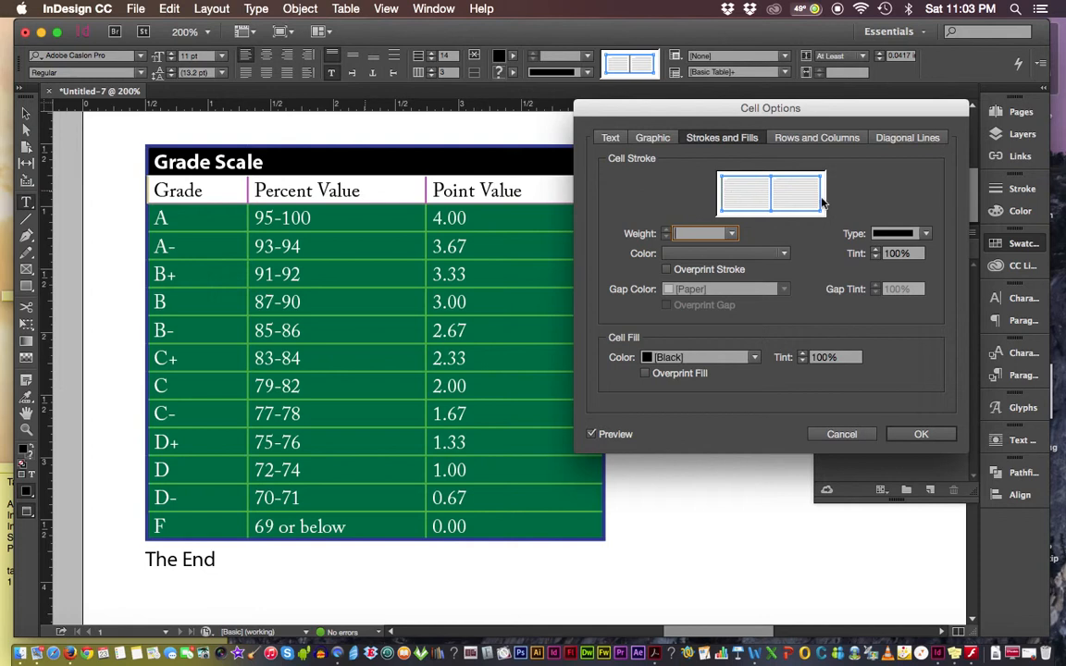
{"action": "left_click", "coordinate": [750, 211]}
{"action": "left_click", "coordinate": [784, 254]}
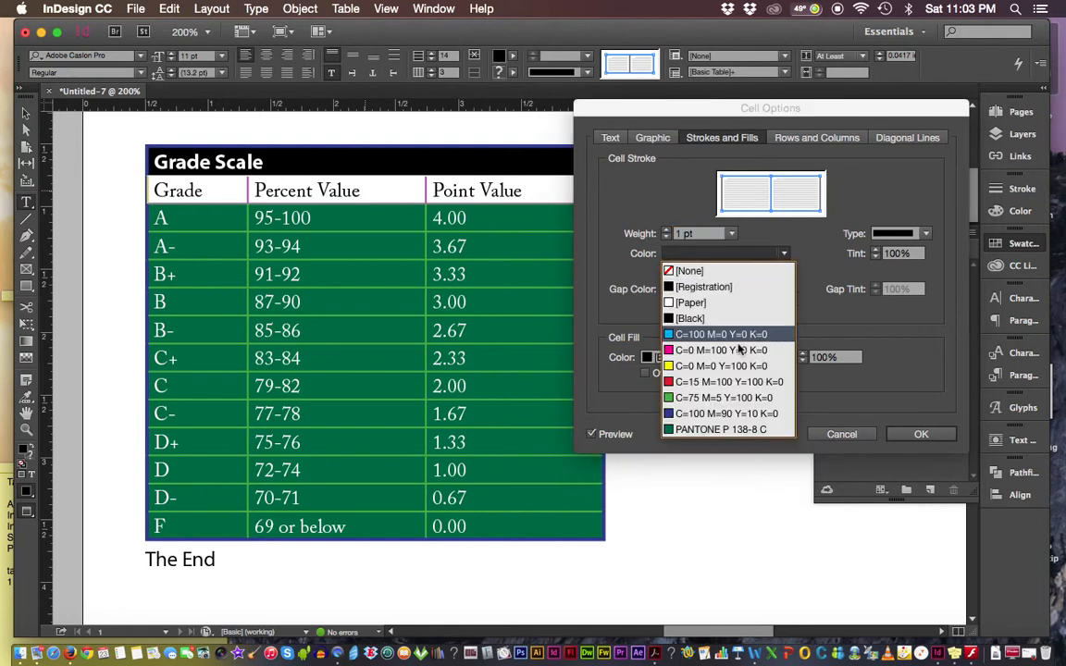
{"action": "left_click", "coordinate": [720, 399]}
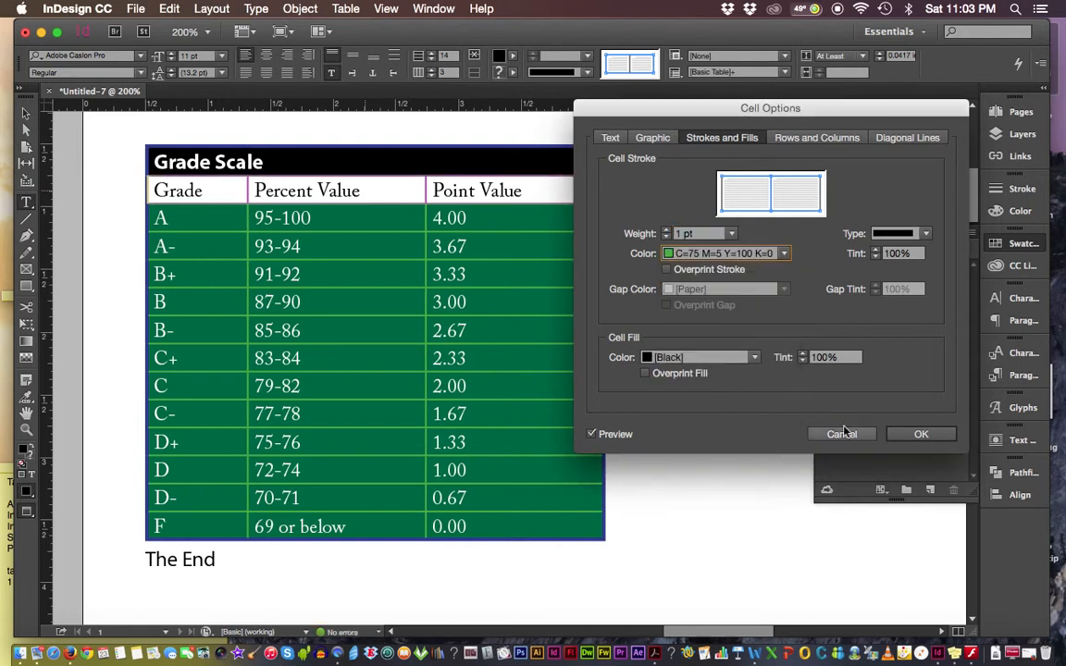
{"action": "left_click", "coordinate": [911, 435]}
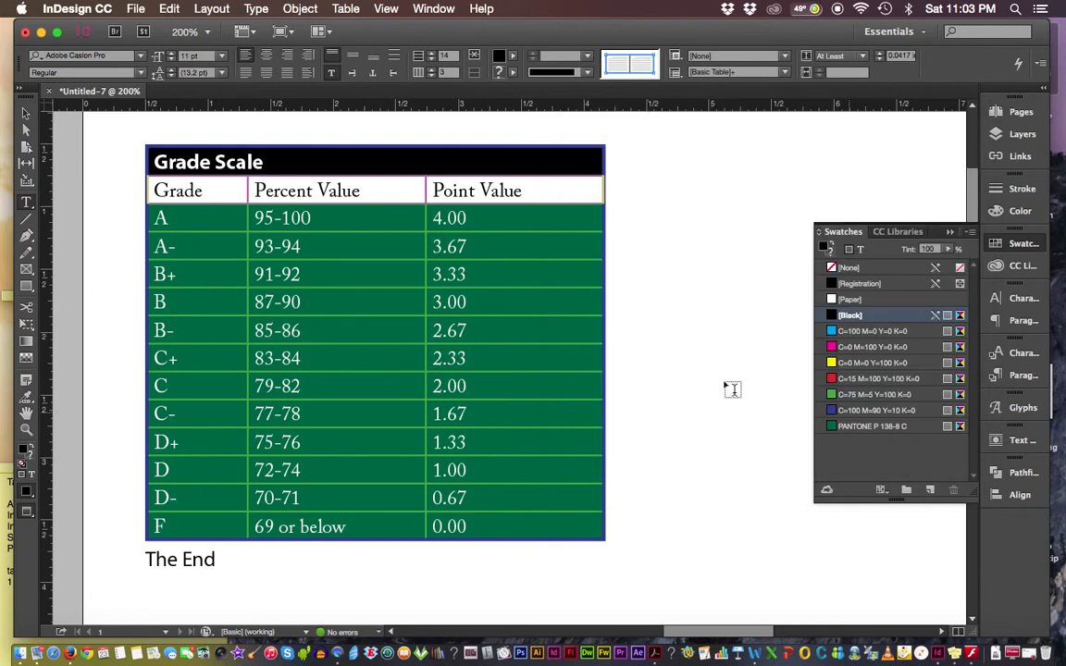
{"action": "left_click", "coordinate": [595, 298]}
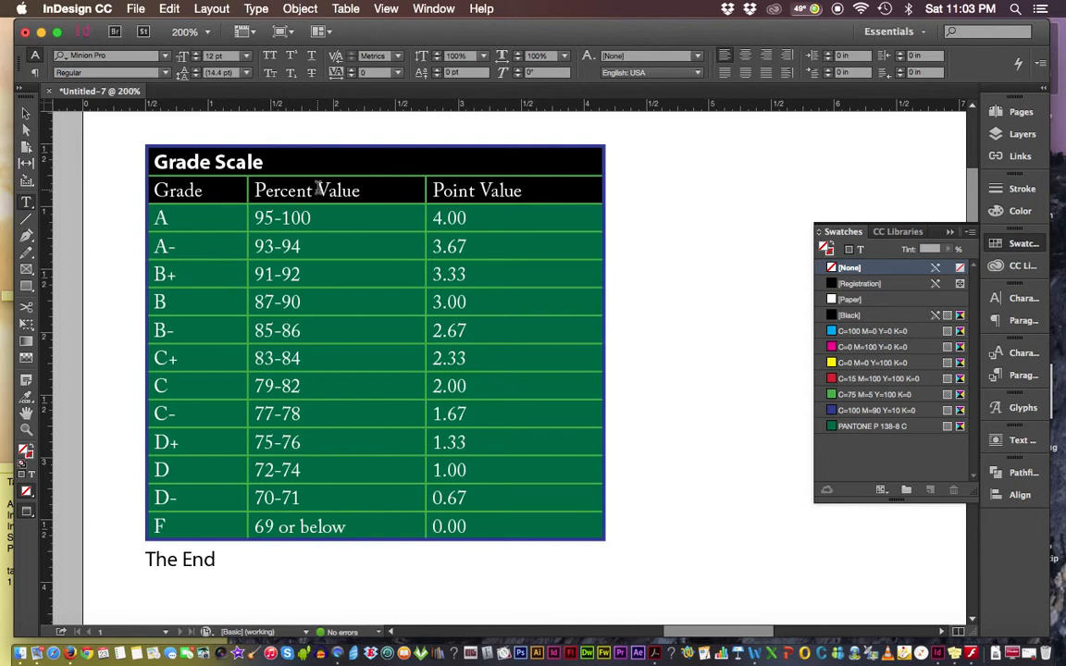
{"action": "left_click", "coordinate": [137, 154]}
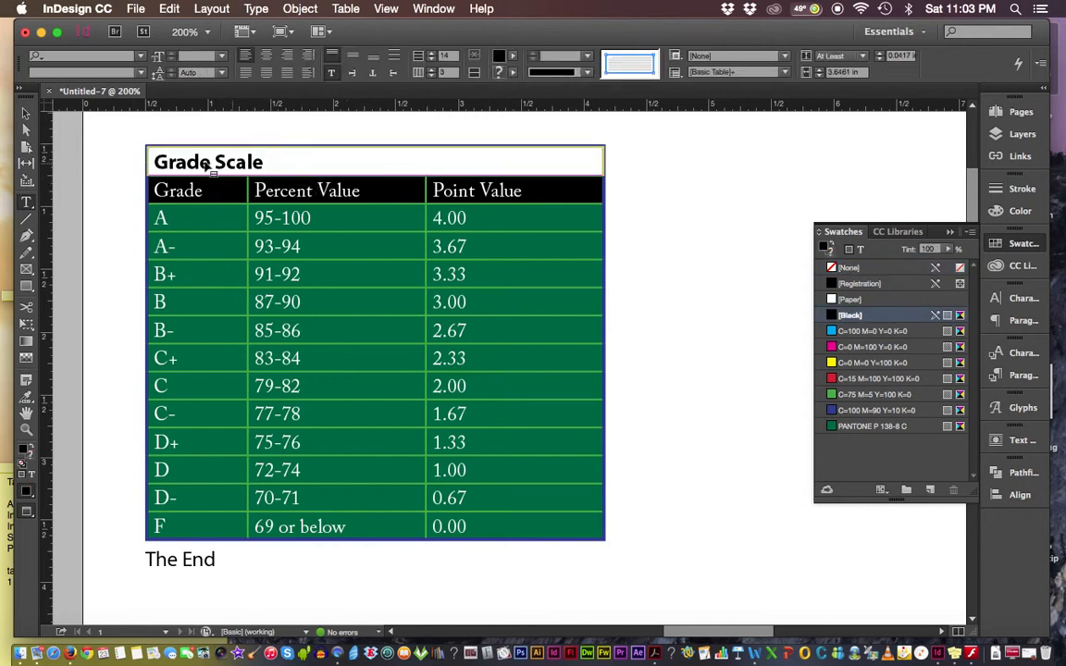
{"action": "left_click", "coordinate": [667, 192]}
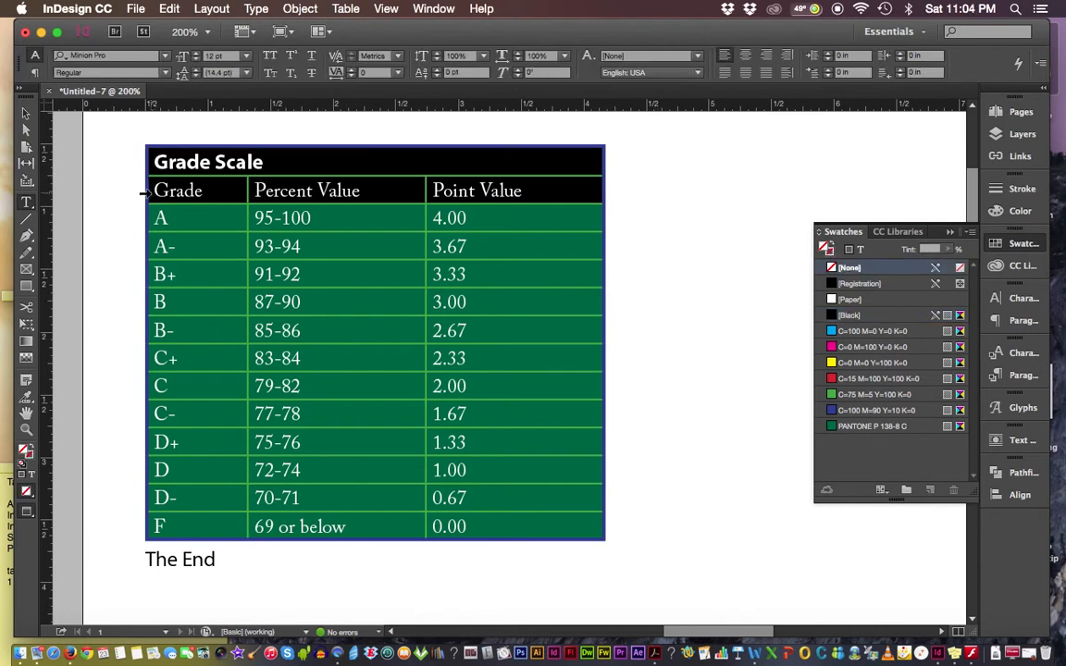
{"action": "left_click", "coordinate": [143, 192]}
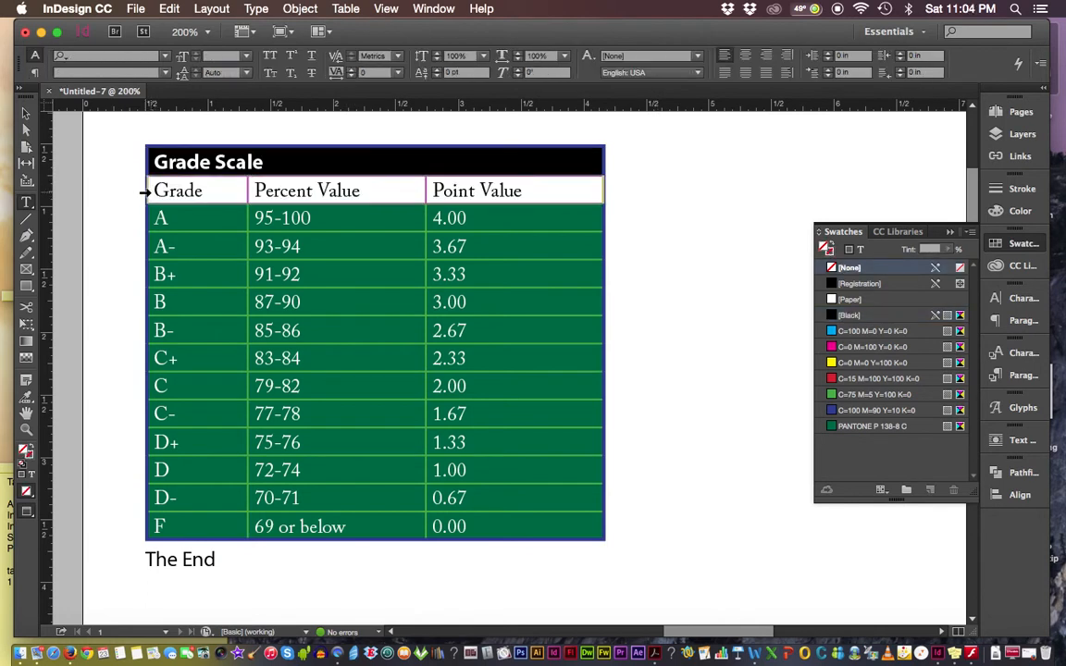
{"action": "left_click", "coordinate": [682, 282]}
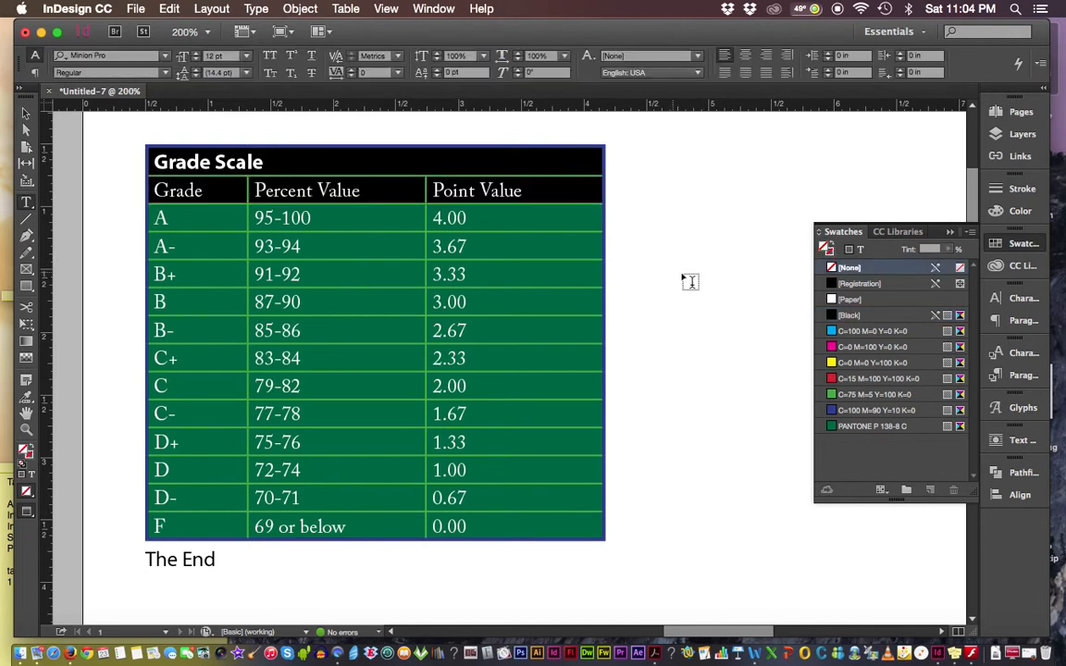
{"action": "left_click", "coordinate": [142, 220]}
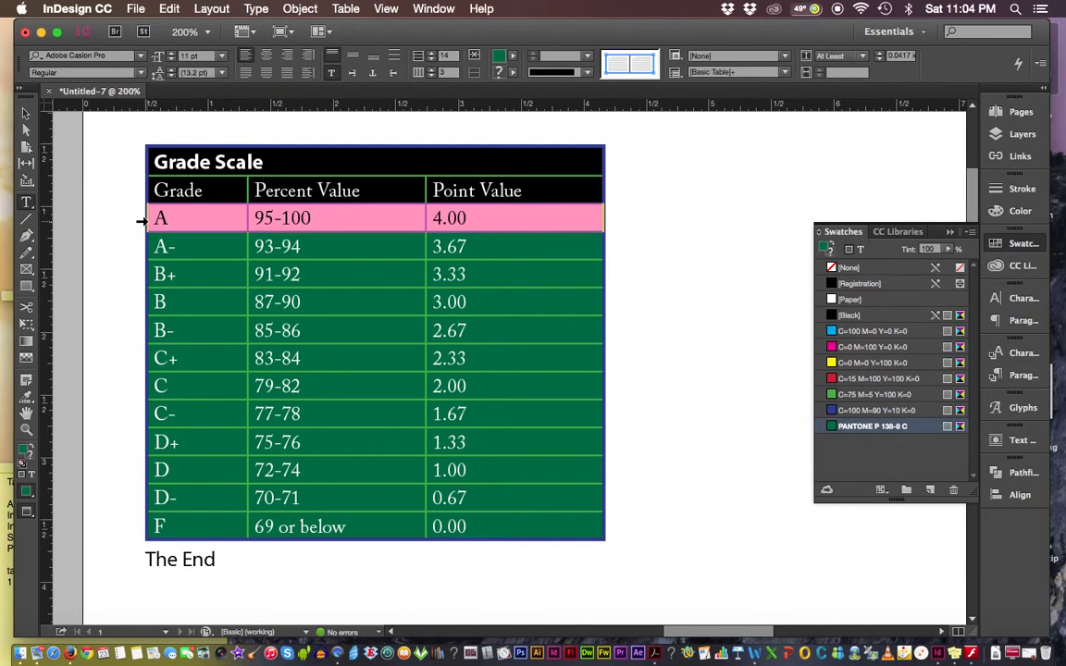
{"action": "left_click", "coordinate": [142, 275], "text": "shift"}
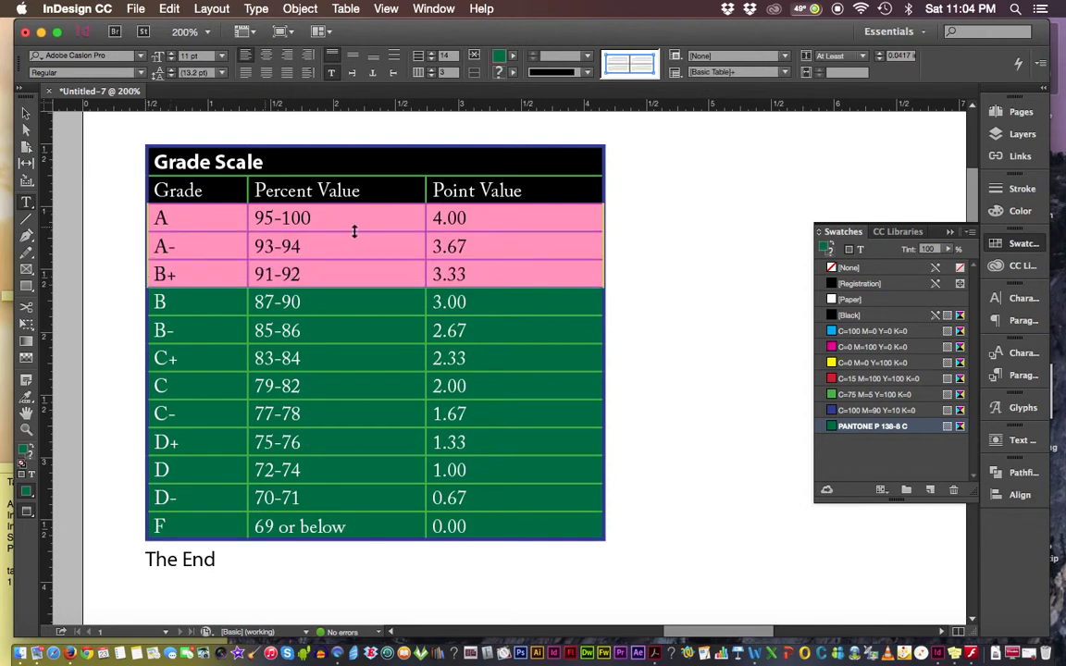
{"action": "left_click", "coordinate": [666, 247]}
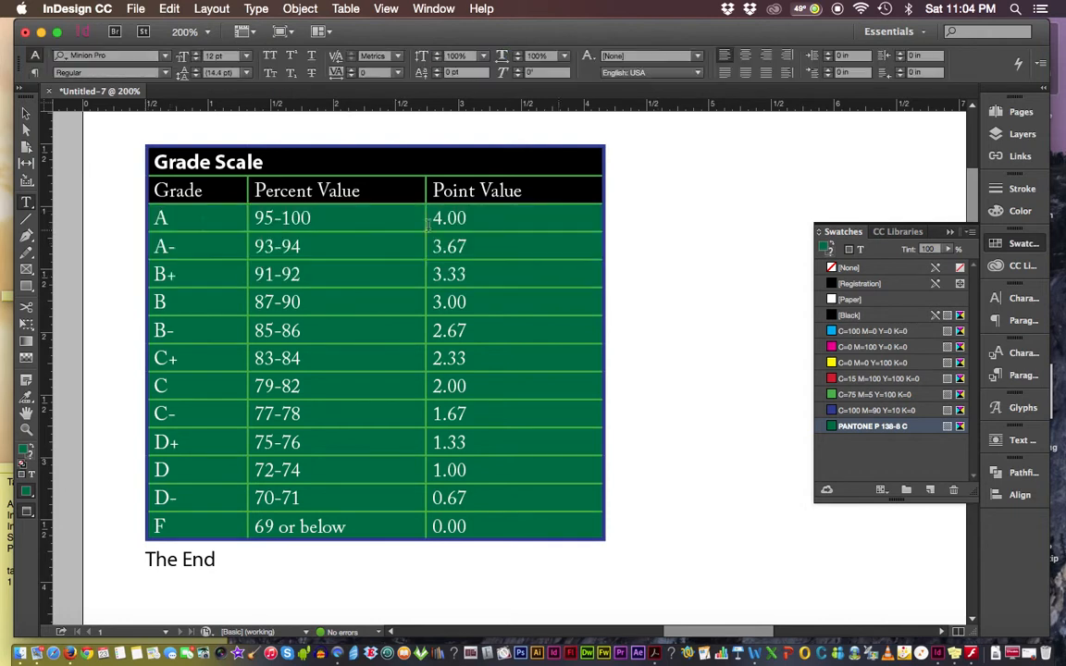
- Try an 82% fill tint on the grade A row, undo the change and deselect the row
{"action": "left_click", "coordinate": [142, 214]}
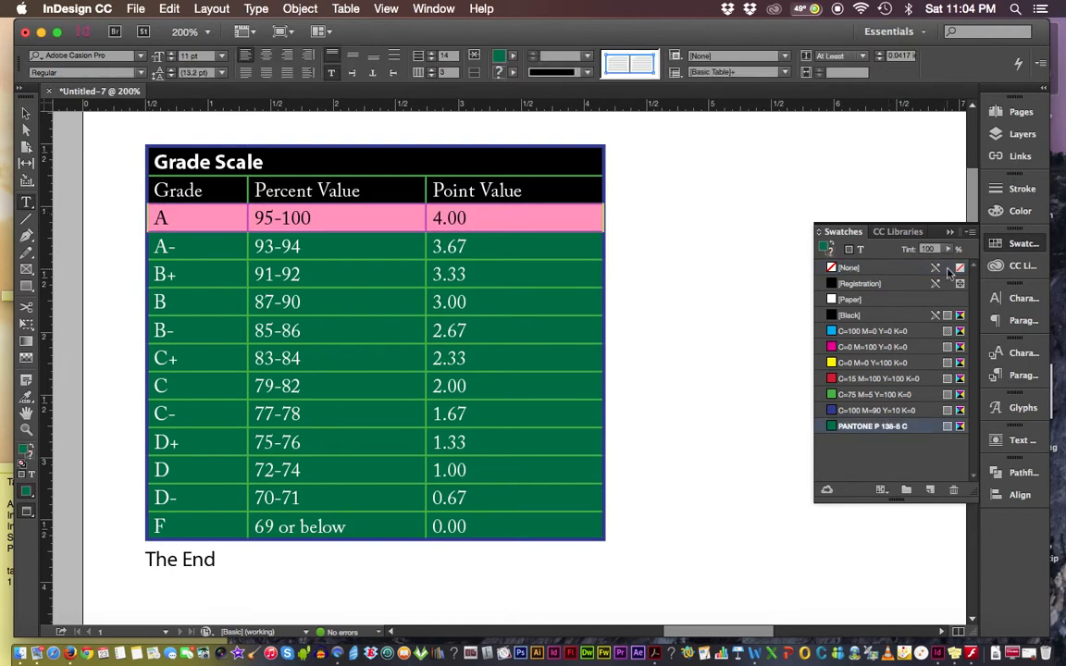
{"action": "left_click", "coordinate": [948, 249]}
{"action": "left_click_drag", "start_coordinate": [953, 264], "coordinate": [935, 266]}
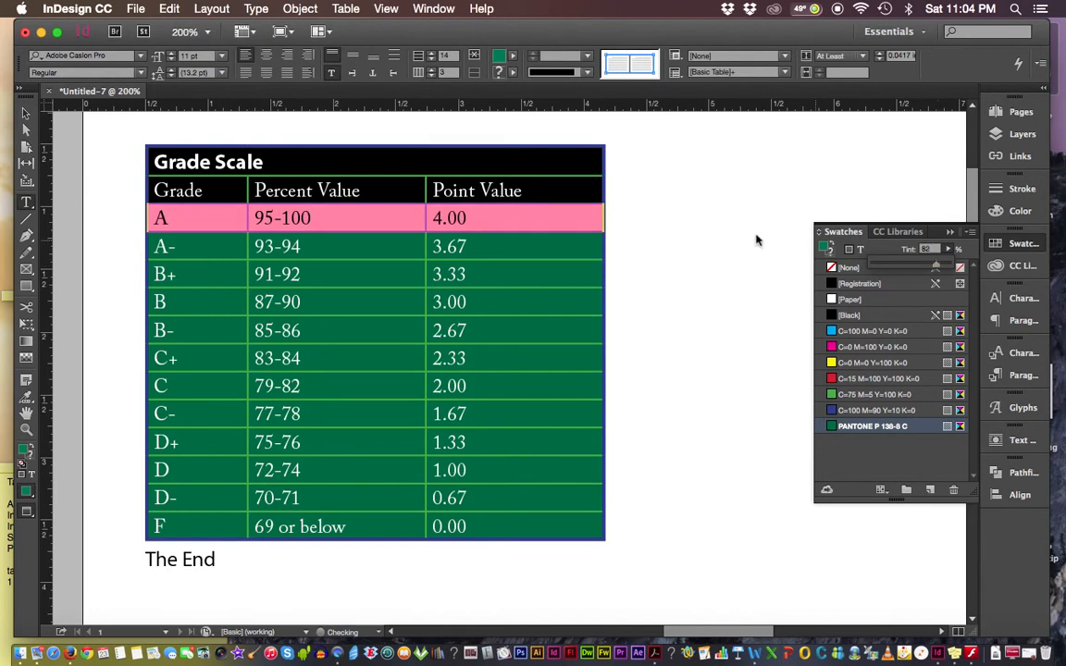
{"action": "left_click", "coordinate": [128, 262]}
{"action": "left_click", "coordinate": [141, 277]}
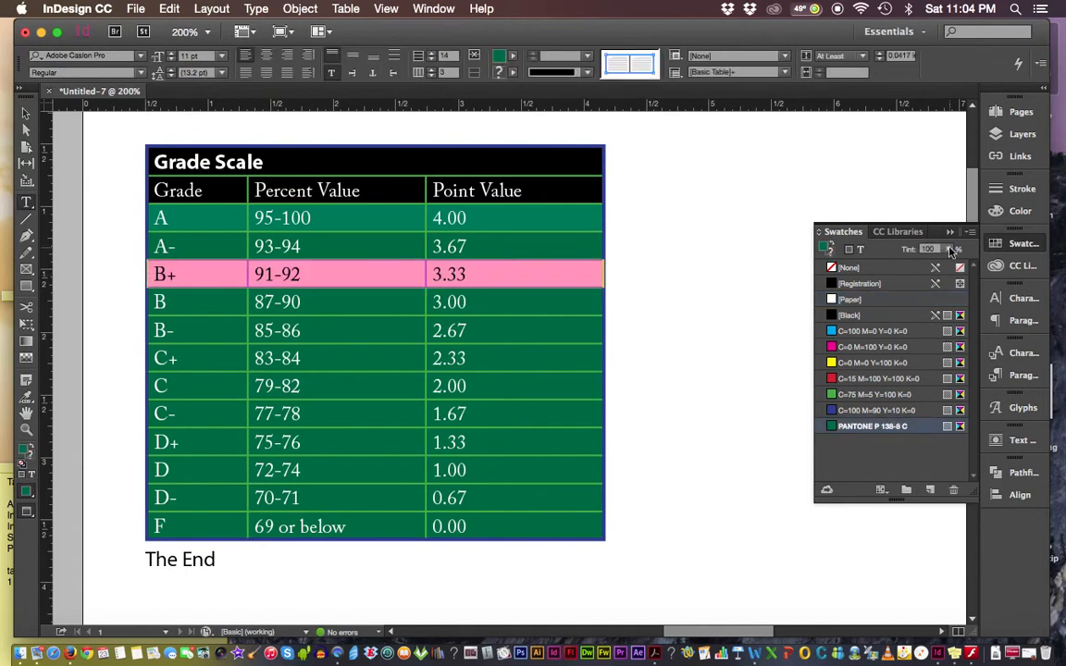
{"action": "key", "text": "super+z"}
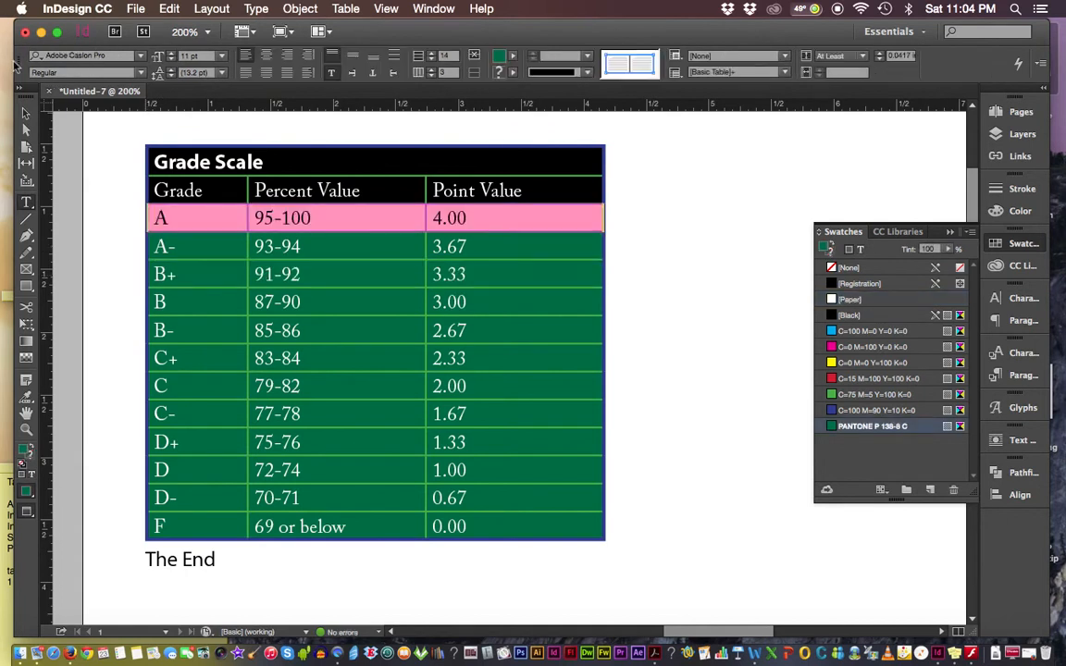
{"action": "left_click", "coordinate": [642, 219]}
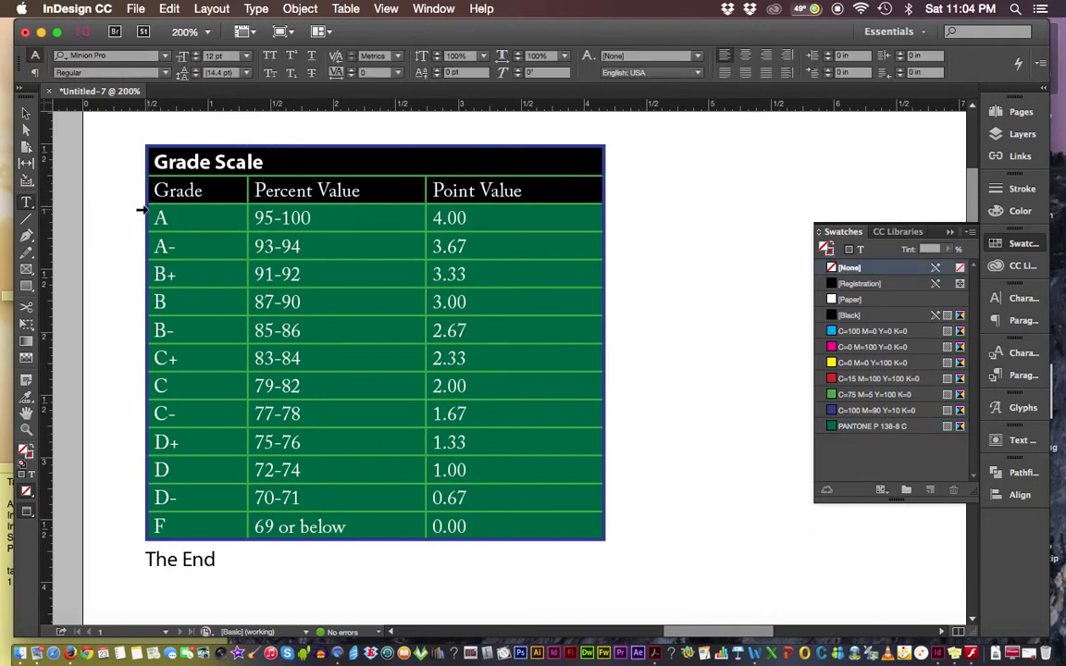
- Select all grade rows from A to F and open the table's alternating row stroke options
{"action": "left_click_drag", "start_coordinate": [141, 211], "coordinate": [591, 529]}
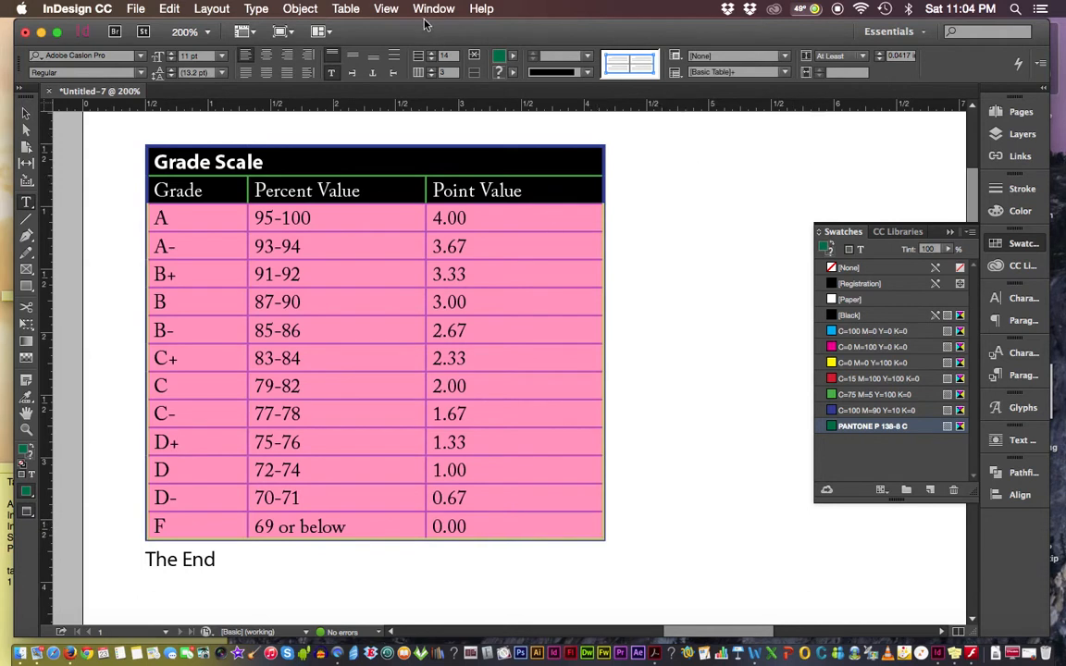
{"action": "left_click", "coordinate": [346, 9]}
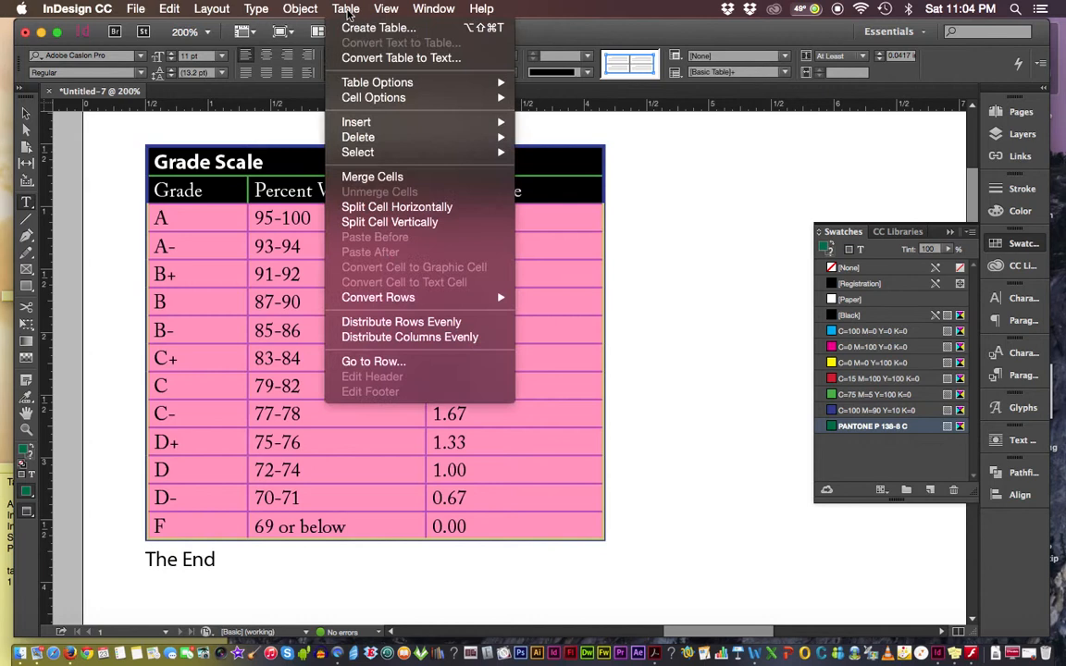
{"action": "mouse_move", "coordinate": [382, 86]}
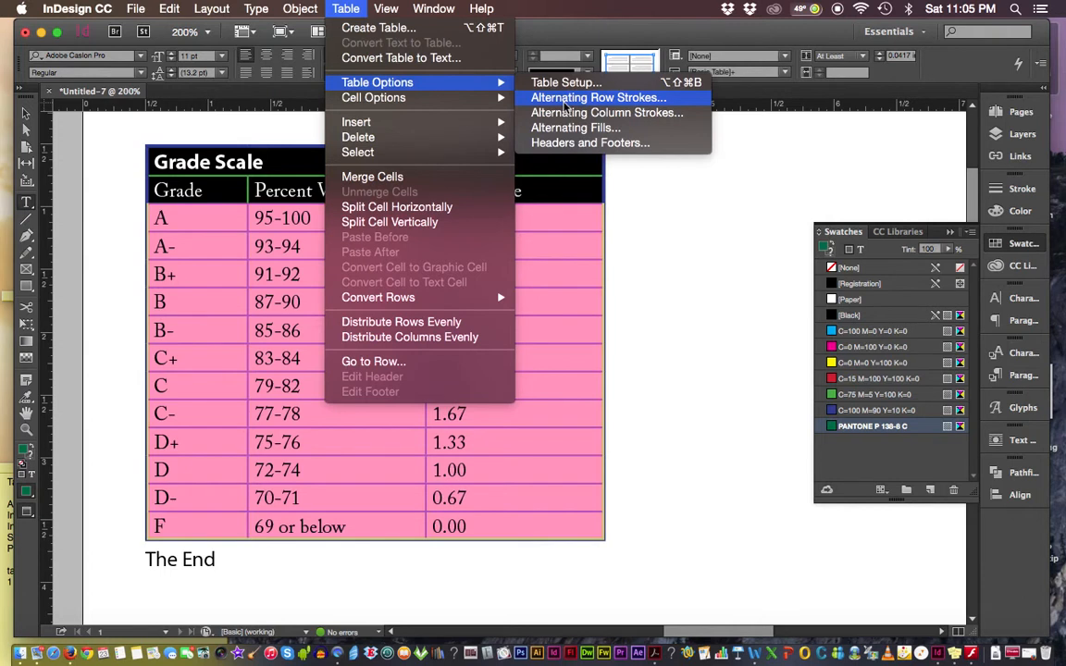
{"action": "left_click", "coordinate": [563, 104]}
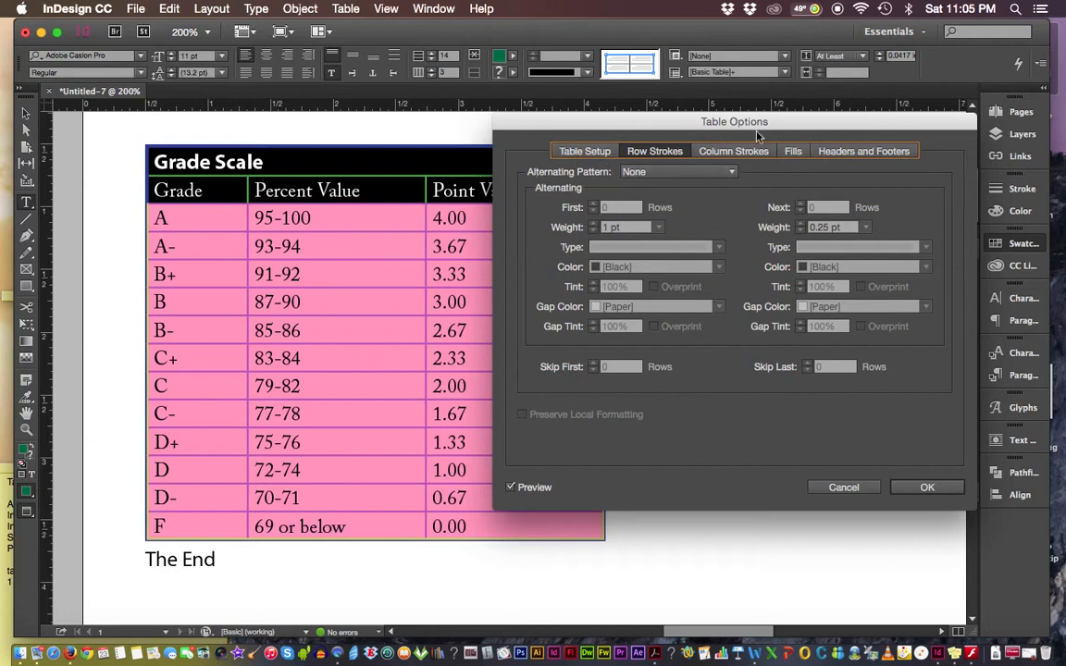
- Try the Every Other Row pattern for the alternating row strokes and reset the pattern to None
{"action": "left_click", "coordinate": [732, 173]}
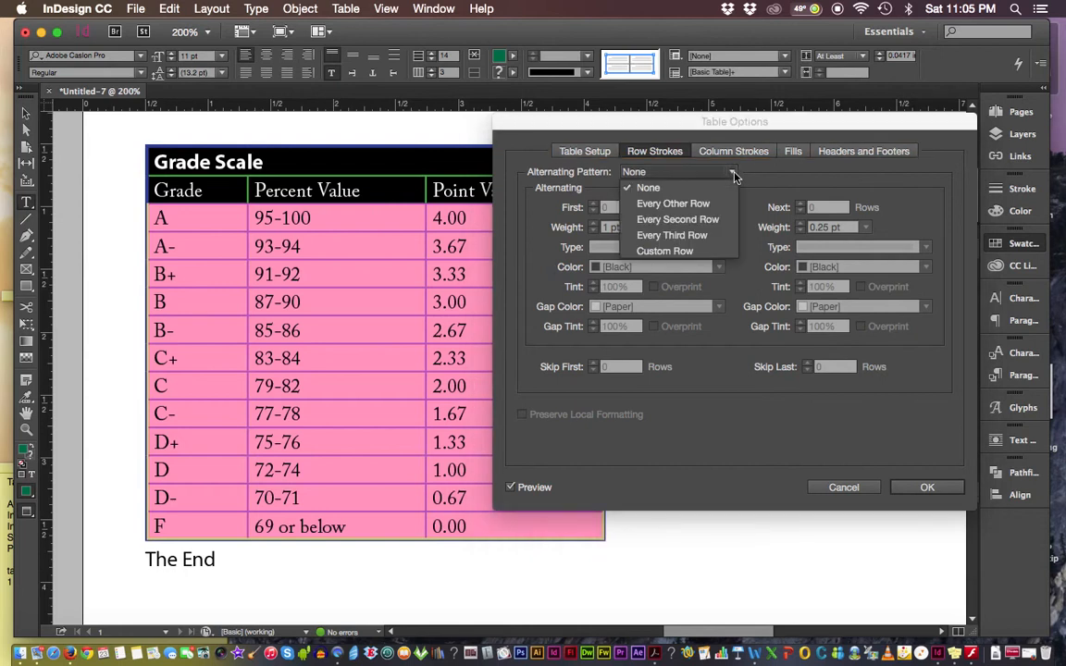
{"action": "left_click", "coordinate": [699, 203]}
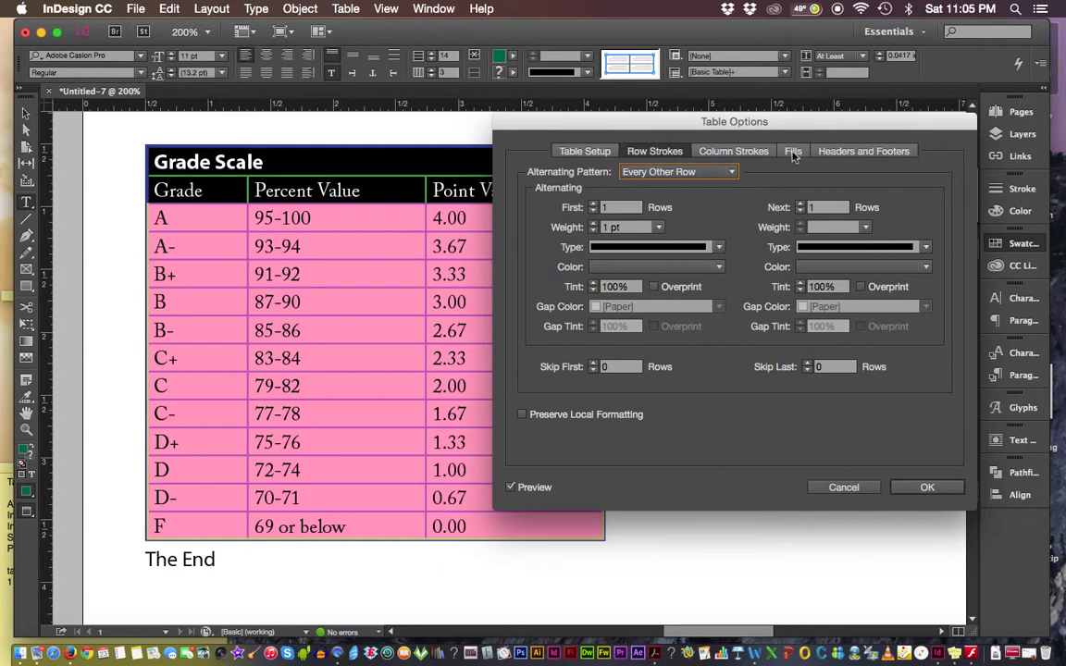
{"action": "left_click", "coordinate": [680, 172]}
{"action": "left_click", "coordinate": [647, 183]}
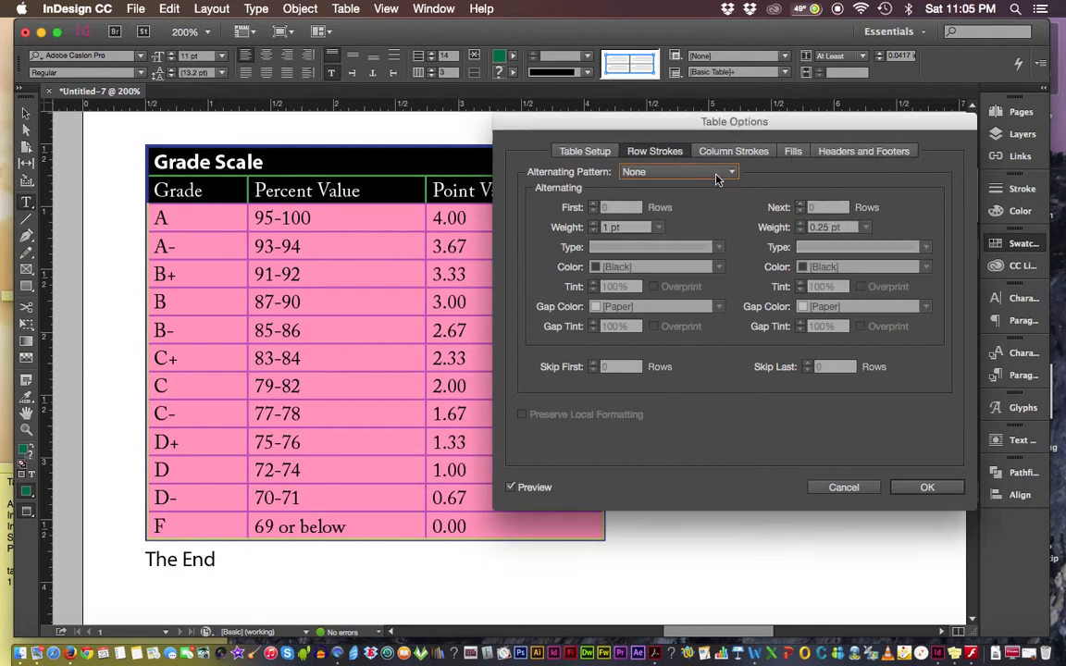
- Set the table's alternating fills to Every Other Row, with PANTONE P 138-8 C at 100% tint for the first rows
{"action": "left_click", "coordinate": [793, 152]}
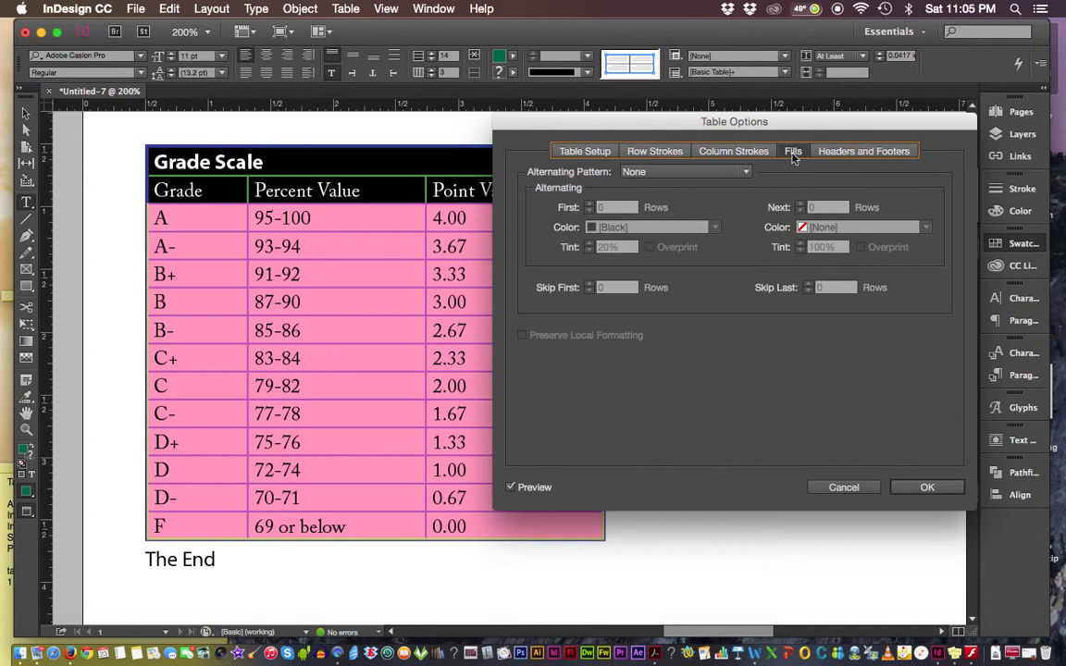
{"action": "left_click", "coordinate": [745, 173]}
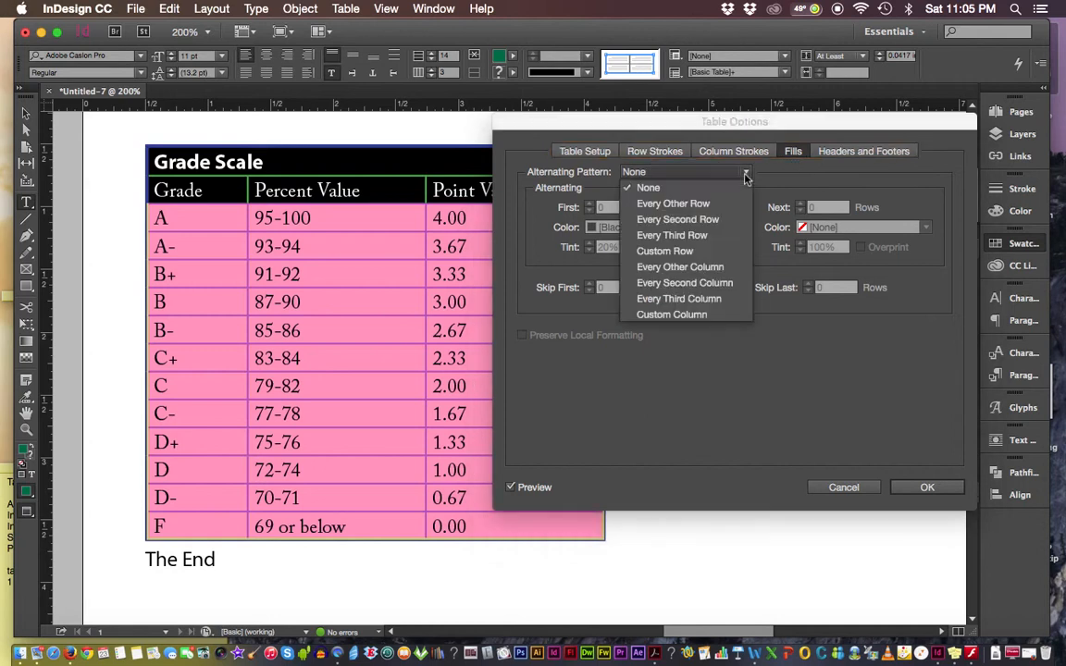
{"action": "left_click", "coordinate": [676, 205]}
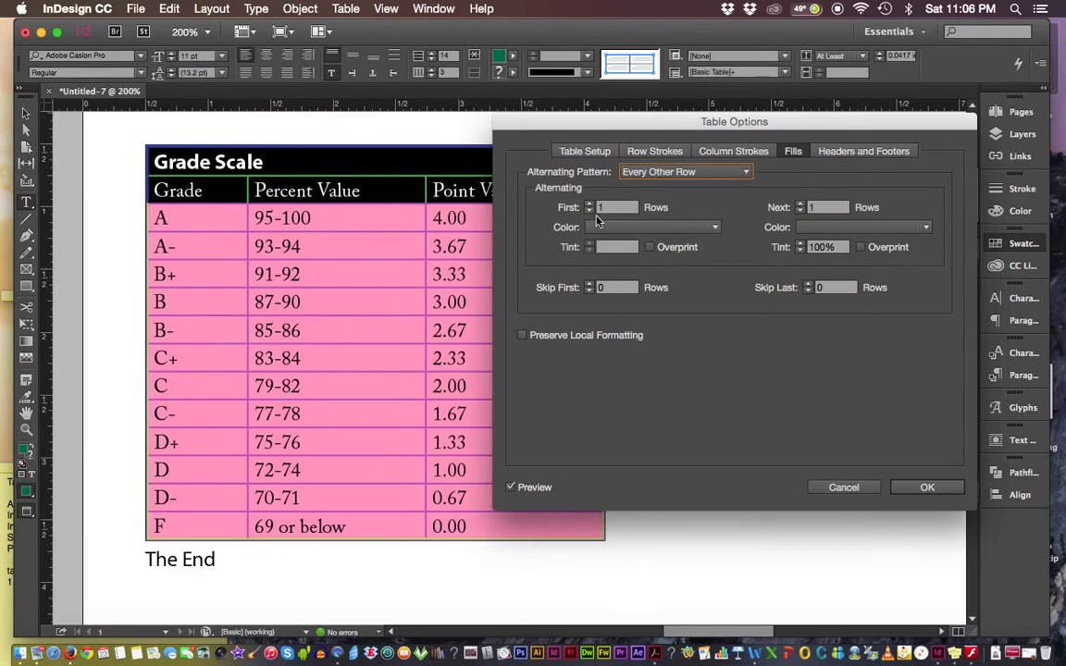
{"action": "left_click", "coordinate": [711, 228]}
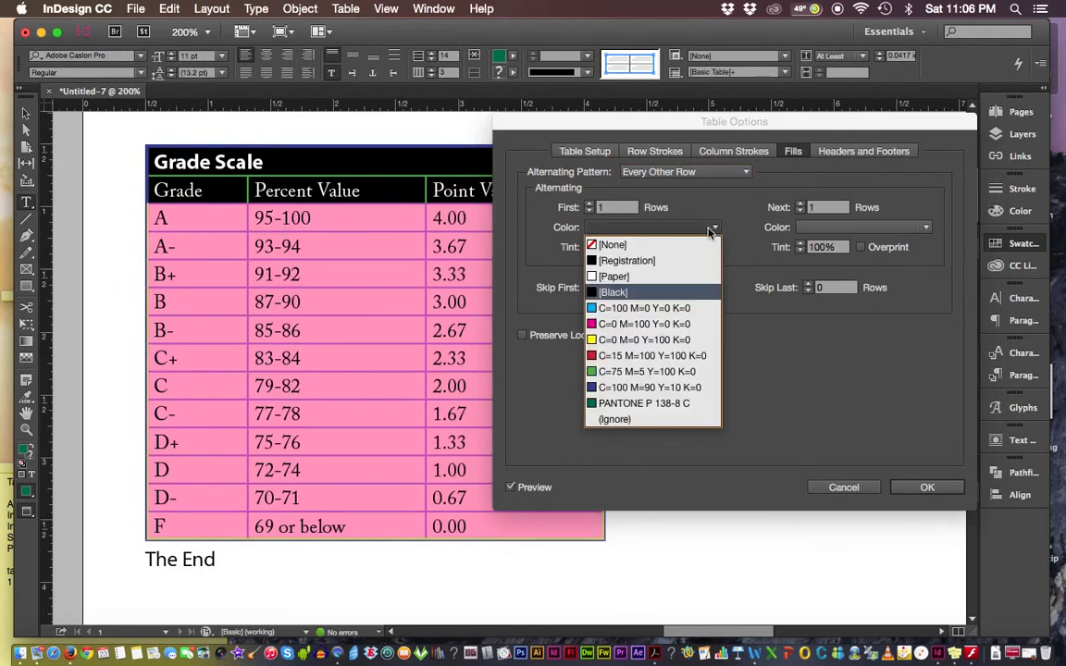
{"action": "left_click", "coordinate": [672, 408]}
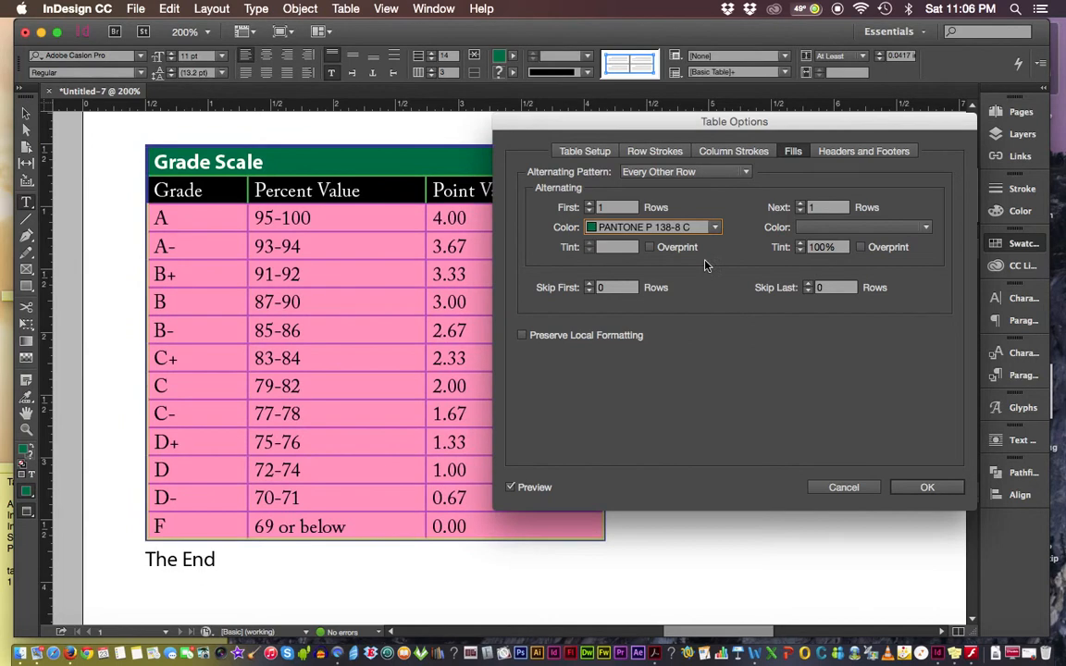
{"action": "left_click", "coordinate": [616, 247]}
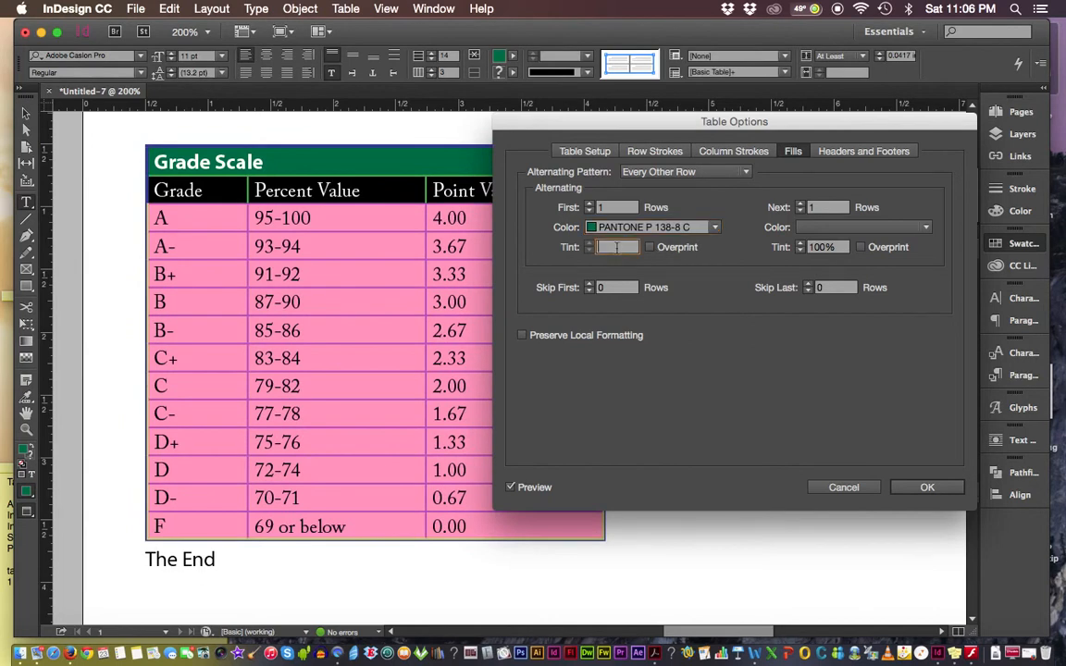
{"action": "type", "text": "100"}
- Set the next alternating rows to PANTONE P 138-8 C with a lower tint than the first rows, apply the table options and deselect the table
{"action": "left_click", "coordinate": [821, 235]}
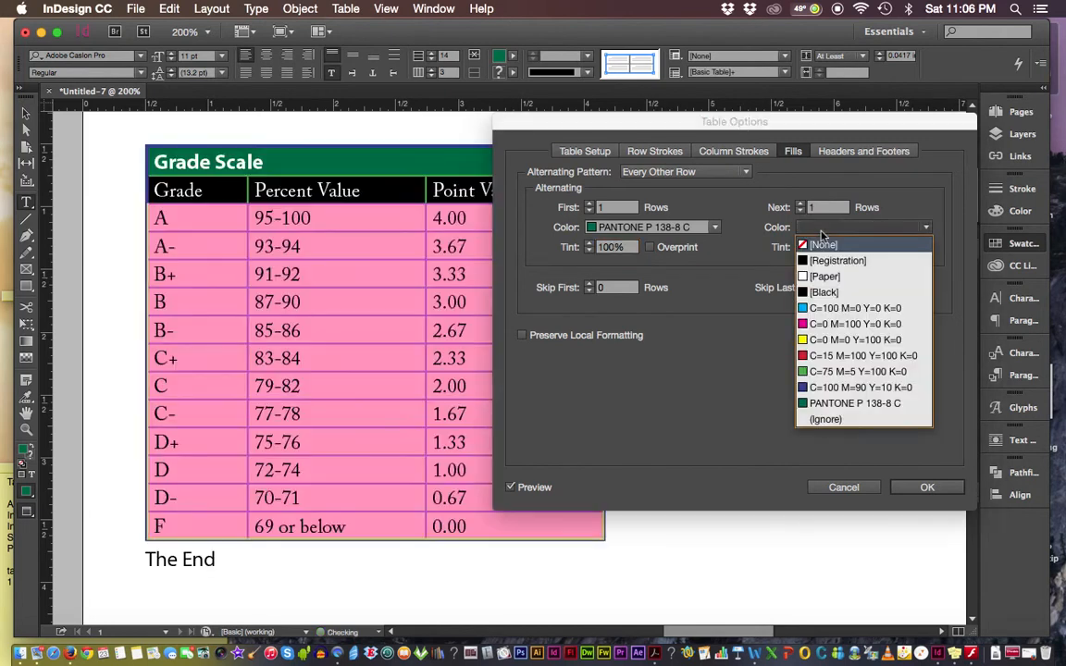
{"action": "left_click", "coordinate": [833, 405]}
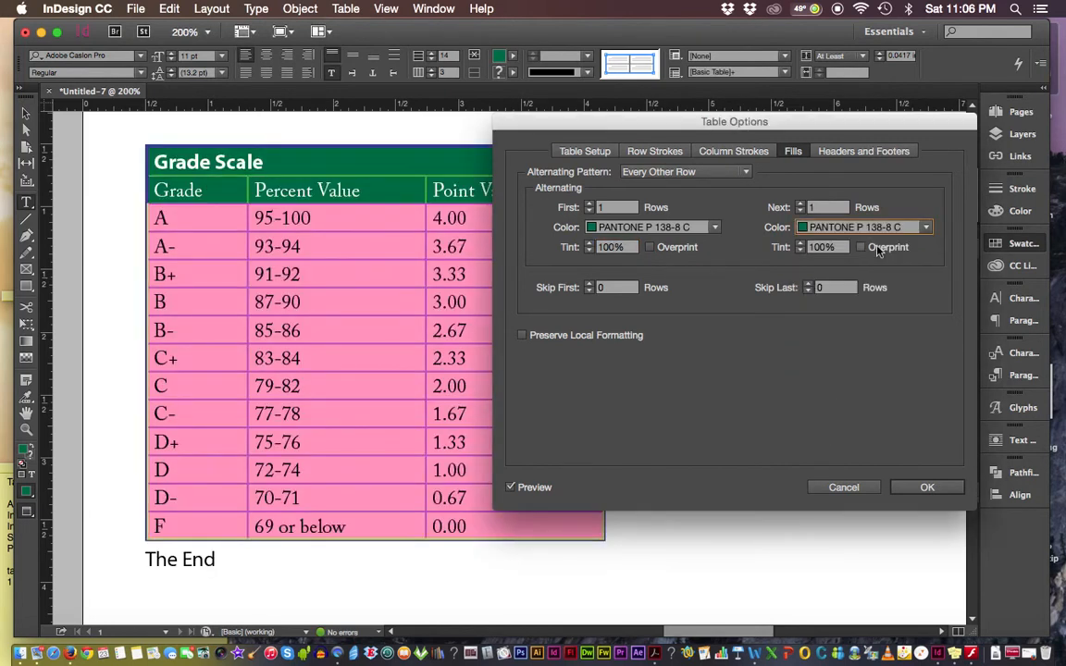
{"action": "left_click", "coordinate": [800, 251]}
{"action": "left_click", "coordinate": [801, 251]}
{"action": "left_click", "coordinate": [801, 250]}
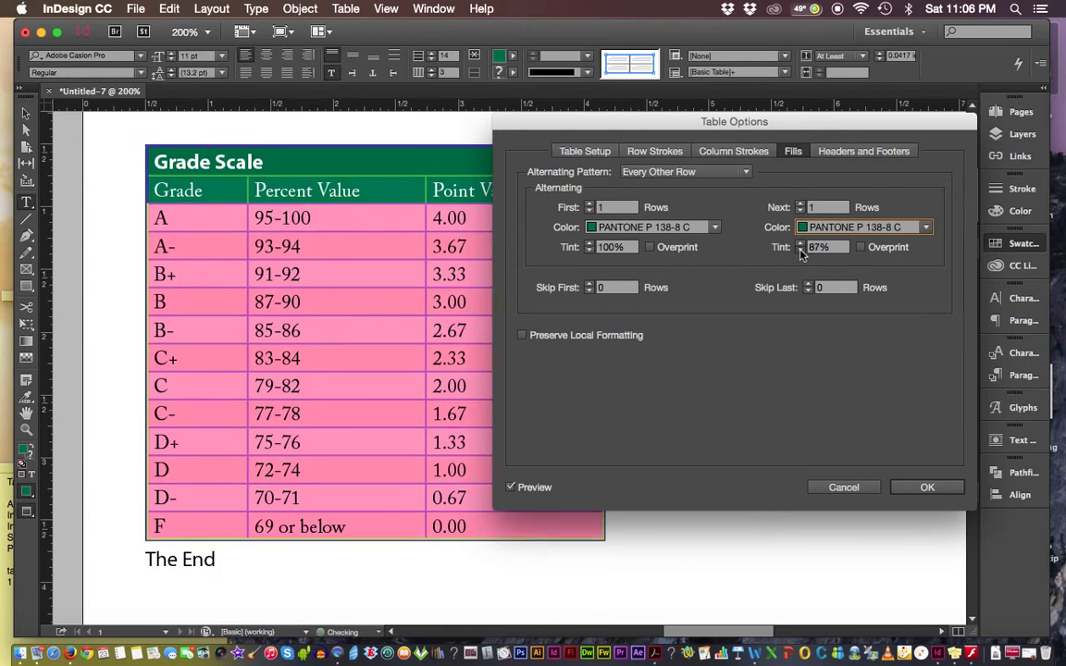
{"action": "left_click", "coordinate": [800, 251]}
{"action": "left_click", "coordinate": [933, 488]}
{"action": "left_click", "coordinate": [715, 422]}
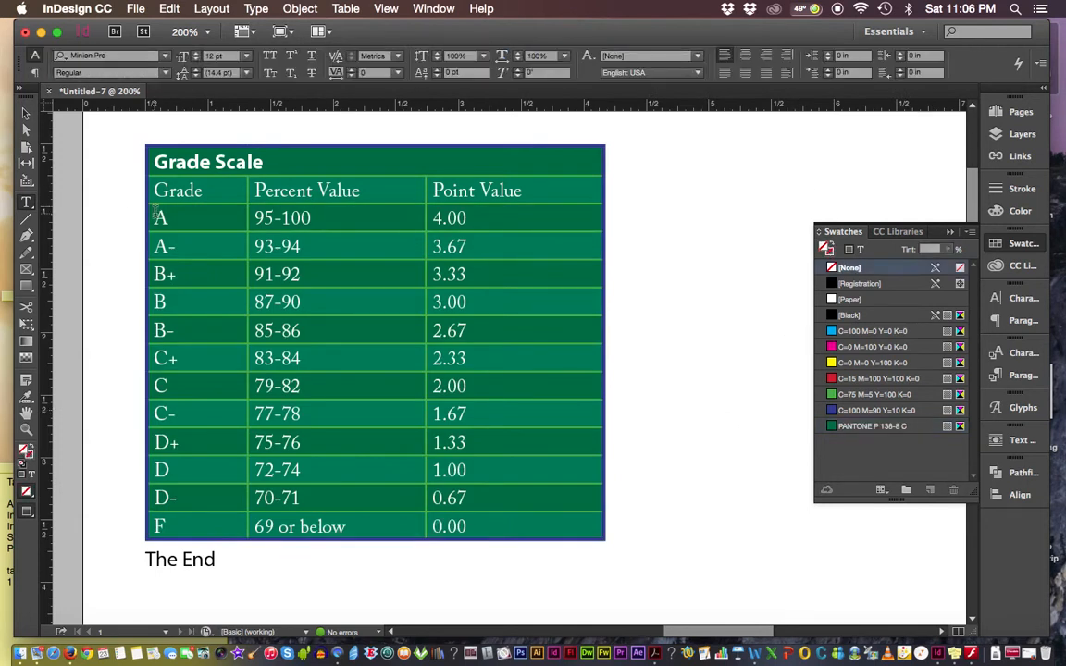
- Fill the Grade Scale title row and the column-heading row with Black at 100% tint, deselect them and collapse the swatches
{"action": "left_click_drag", "start_coordinate": [142, 162], "coordinate": [140, 188]}
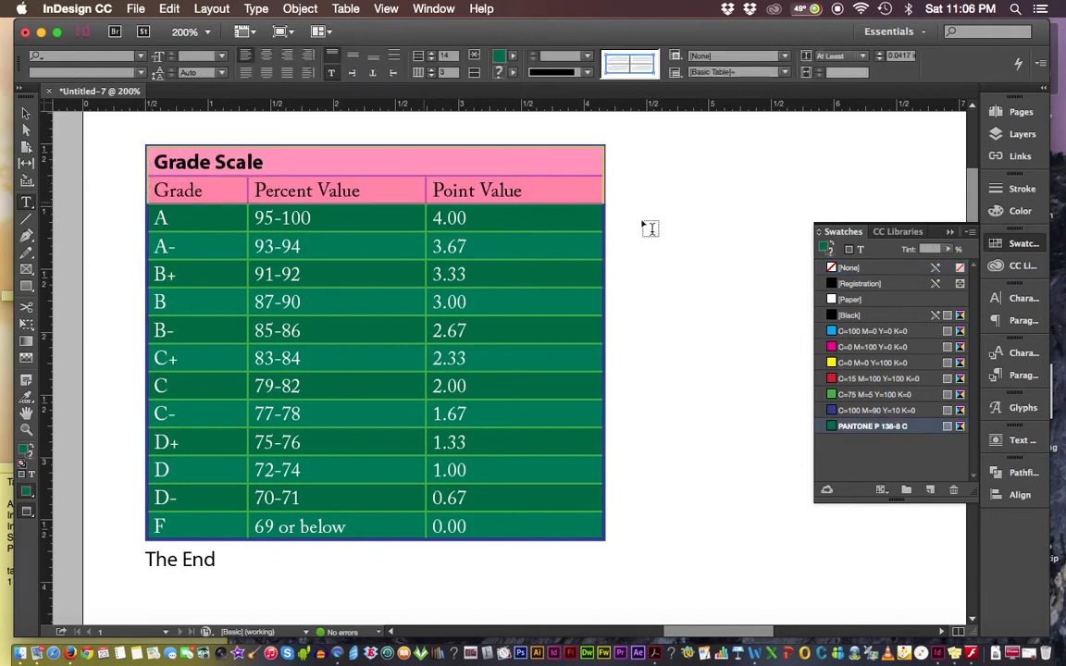
{"action": "left_click", "coordinate": [856, 315]}
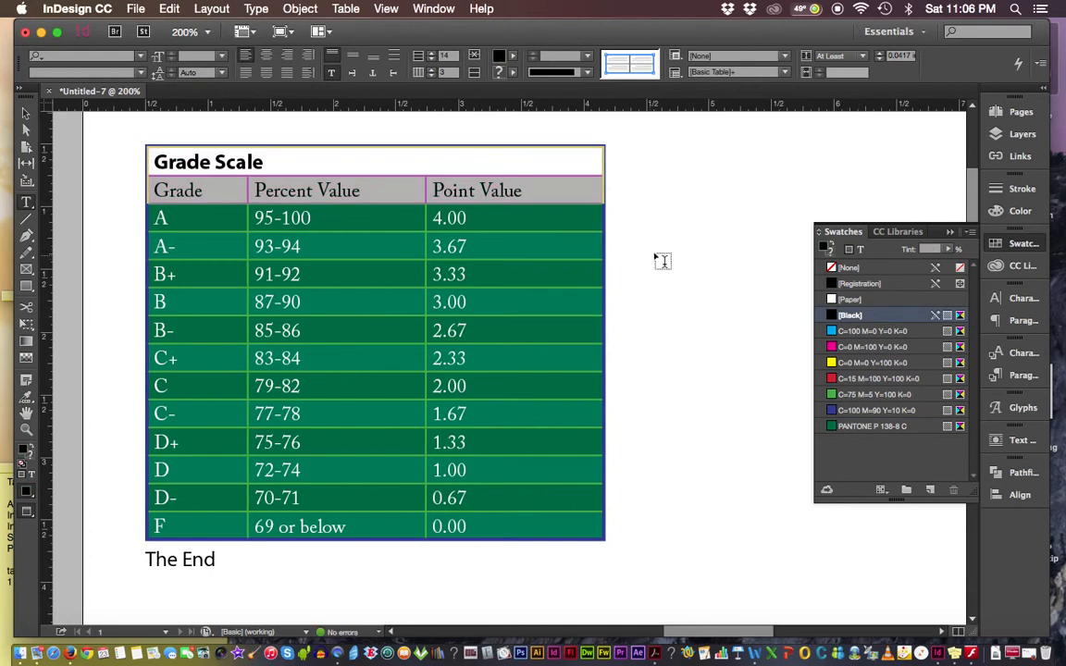
{"action": "left_click", "coordinate": [946, 250]}
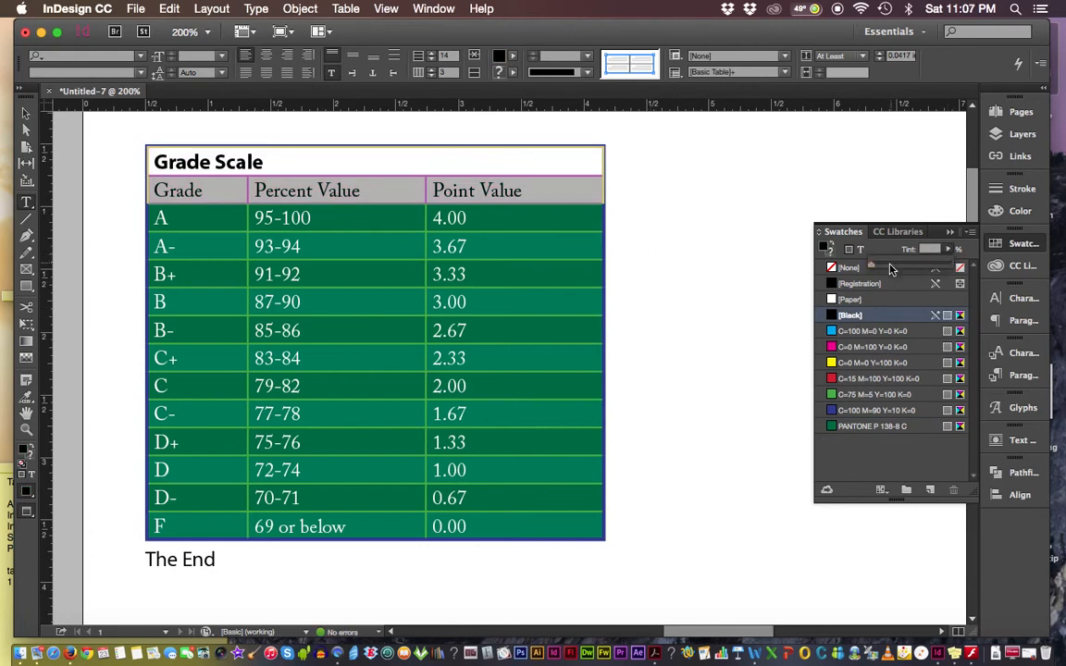
{"action": "left_click_drag", "start_coordinate": [870, 267], "coordinate": [975, 270]}
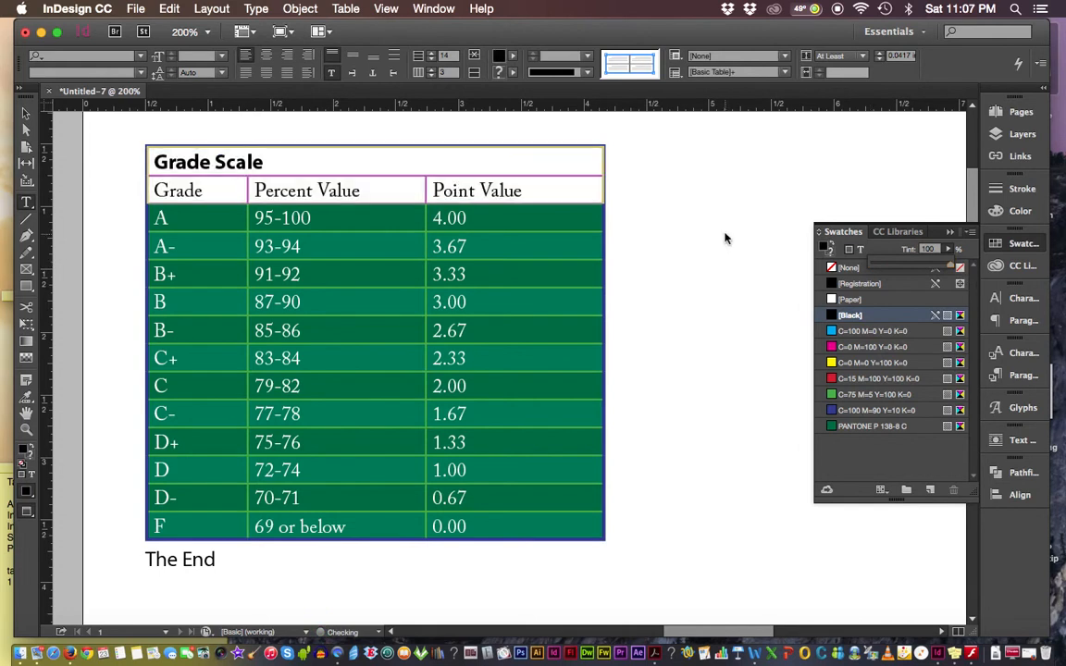
{"action": "left_click", "coordinate": [786, 250]}
{"action": "left_click", "coordinate": [951, 233]}
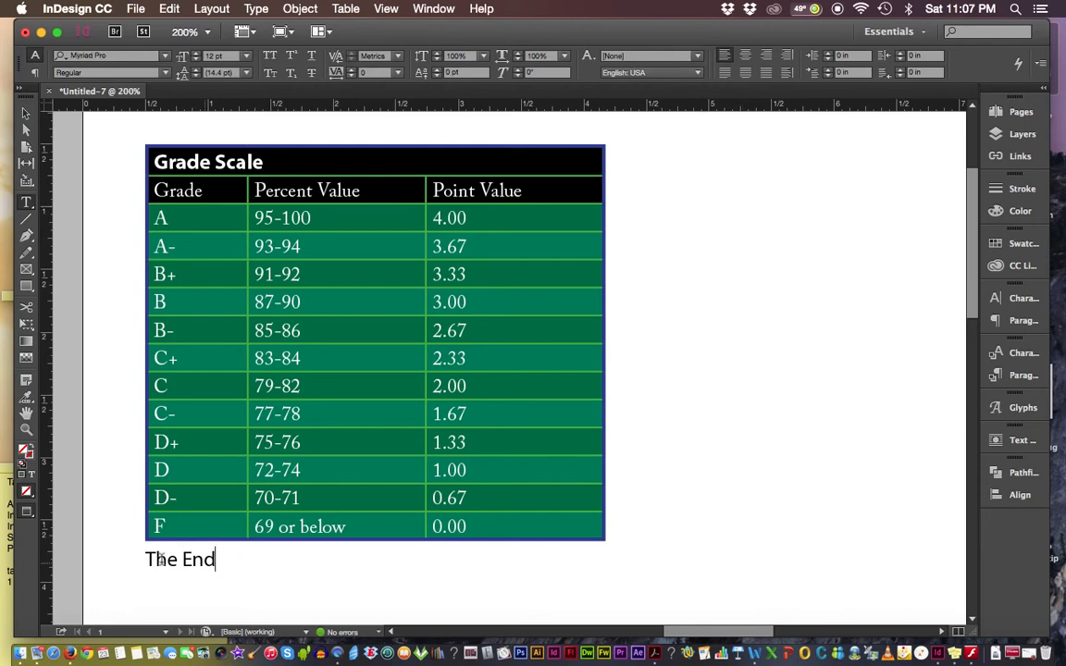
- Select the text "The End" below the table
{"action": "left_click_drag", "start_coordinate": [215, 559], "coordinate": [118, 558]}
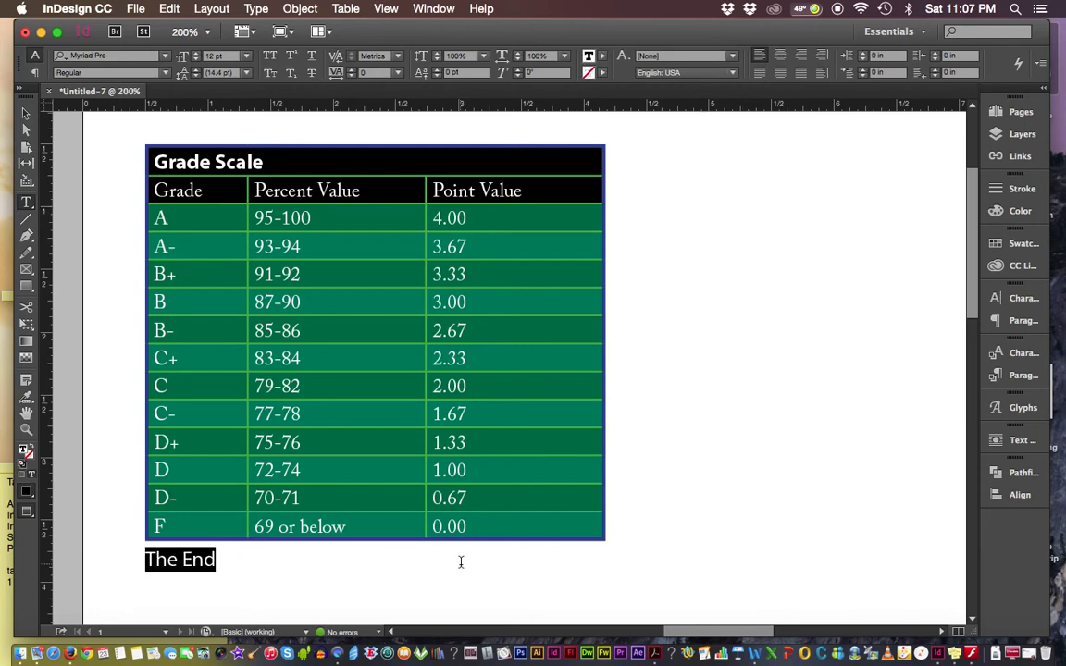